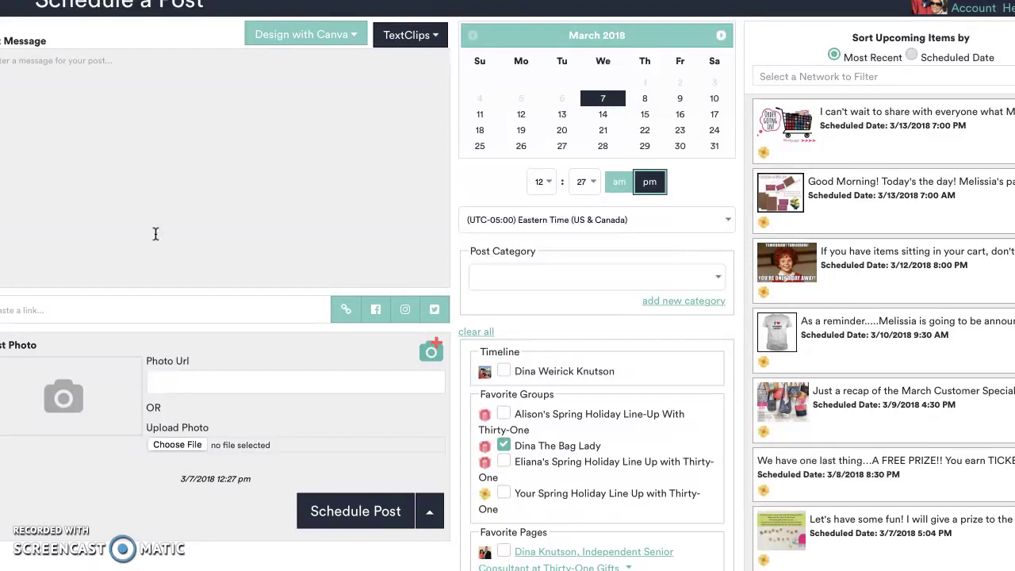
pyautogui.scroll(-1, 155, 233)
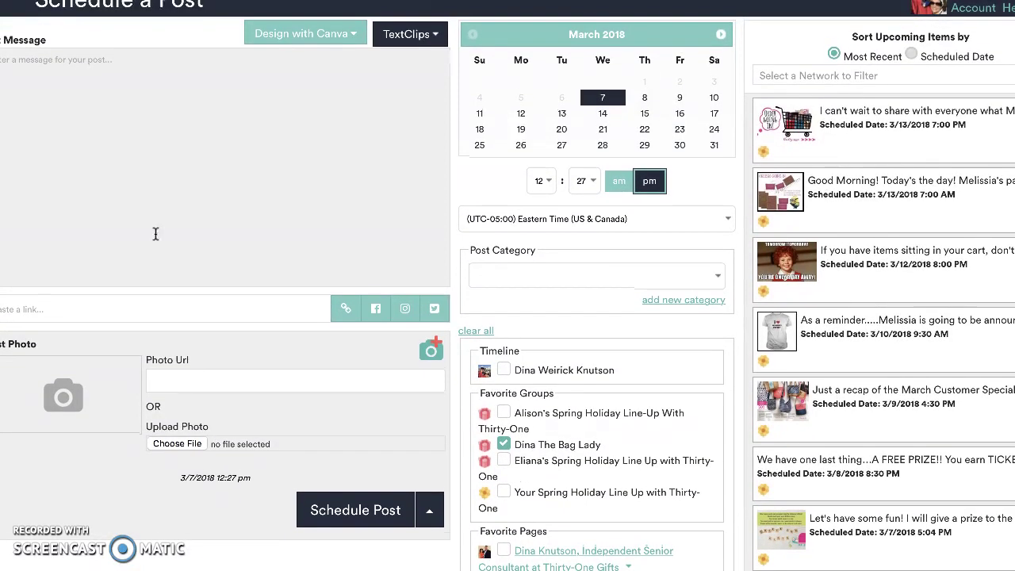
pyautogui.scroll(1, 155, 233)
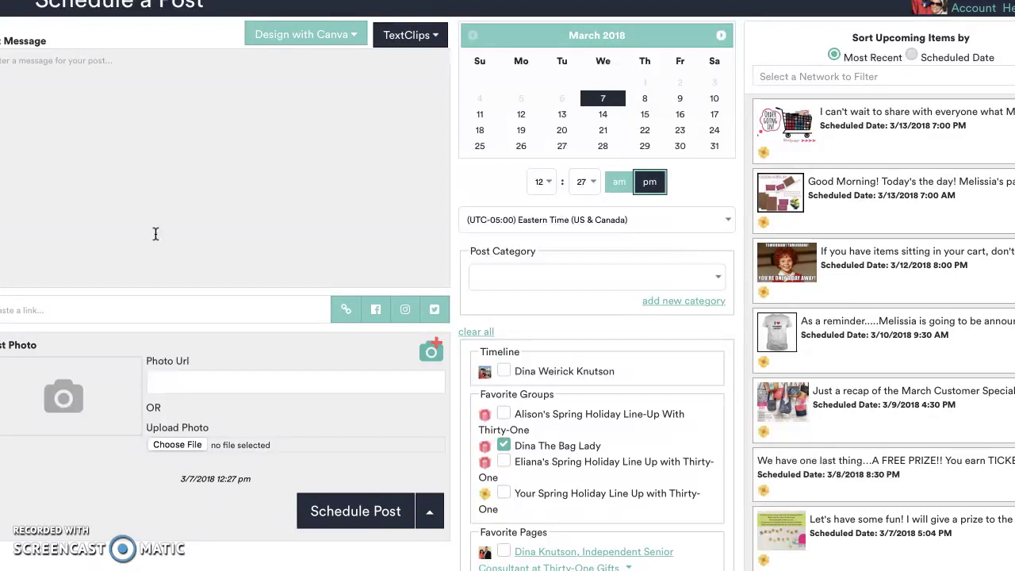
pyautogui.click(64, 220)
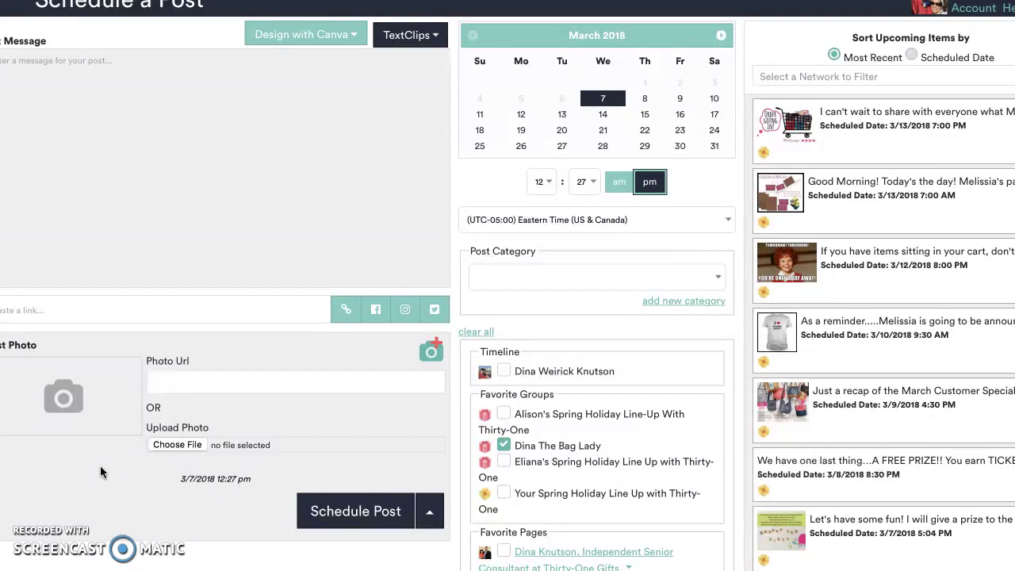
# Step: Attach the Leprechaun name image, the first of today's recent files, as the post photo
pyautogui.click(159, 448)
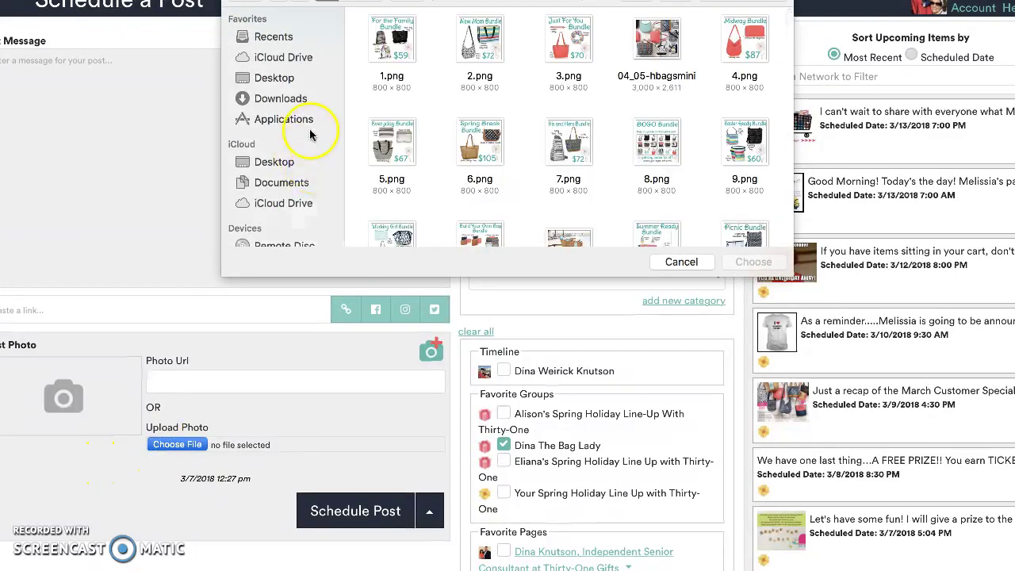
pyautogui.click(273, 38)
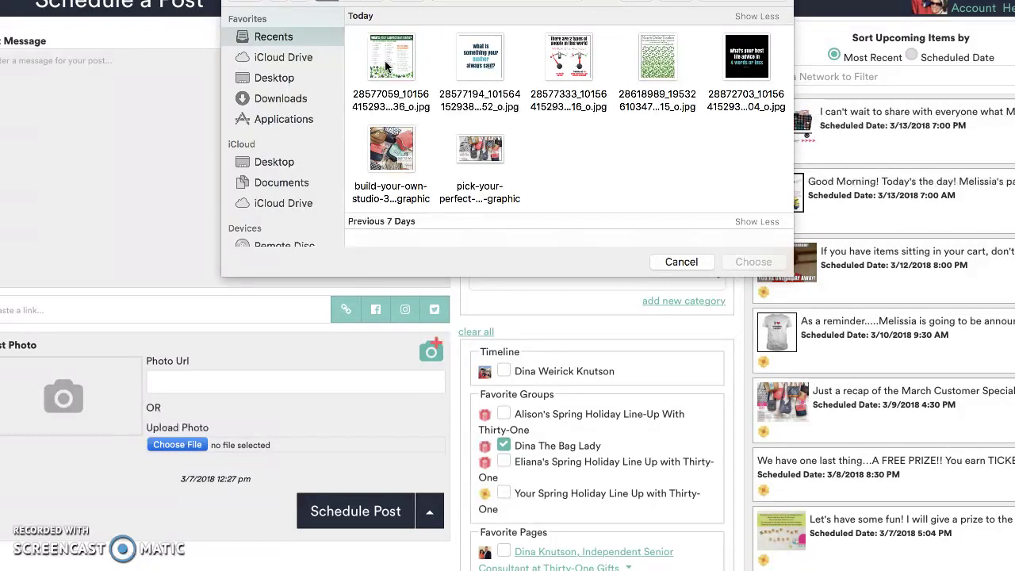
pyautogui.click(388, 64)
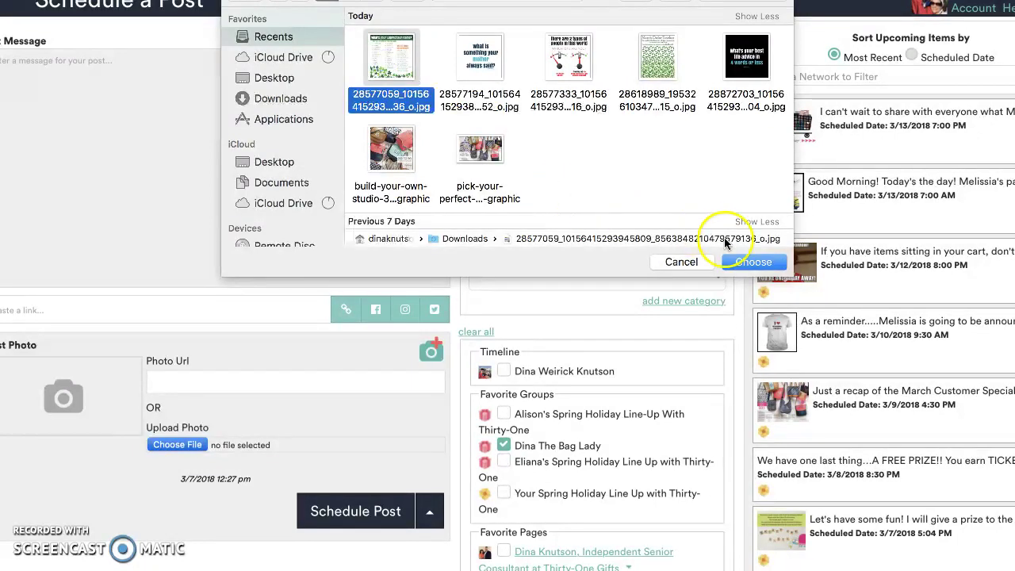
pyautogui.click(752, 261)
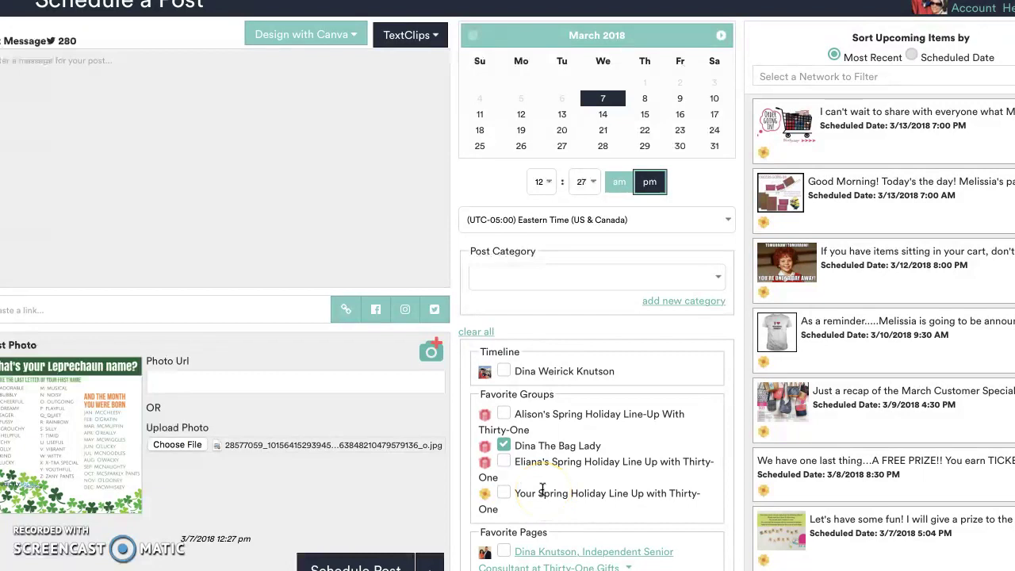
pyautogui.click(535, 465)
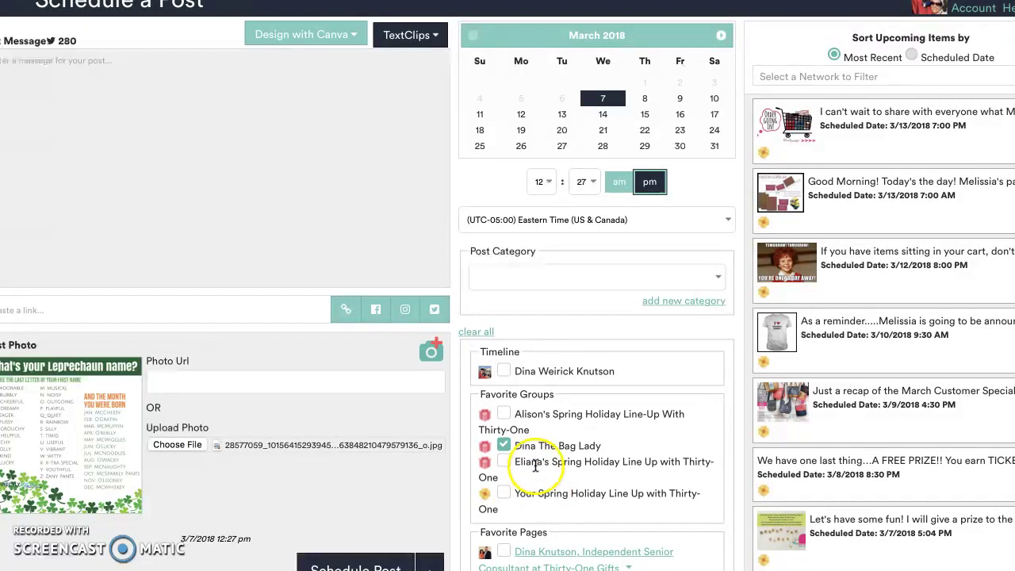
pyautogui.click(505, 446)
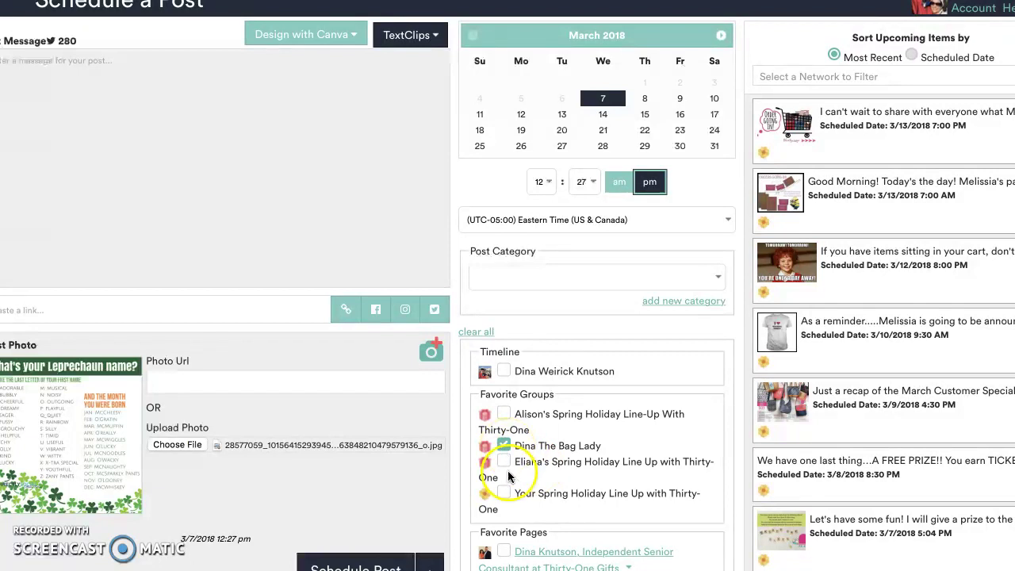
pyautogui.scroll(-1, 509, 481)
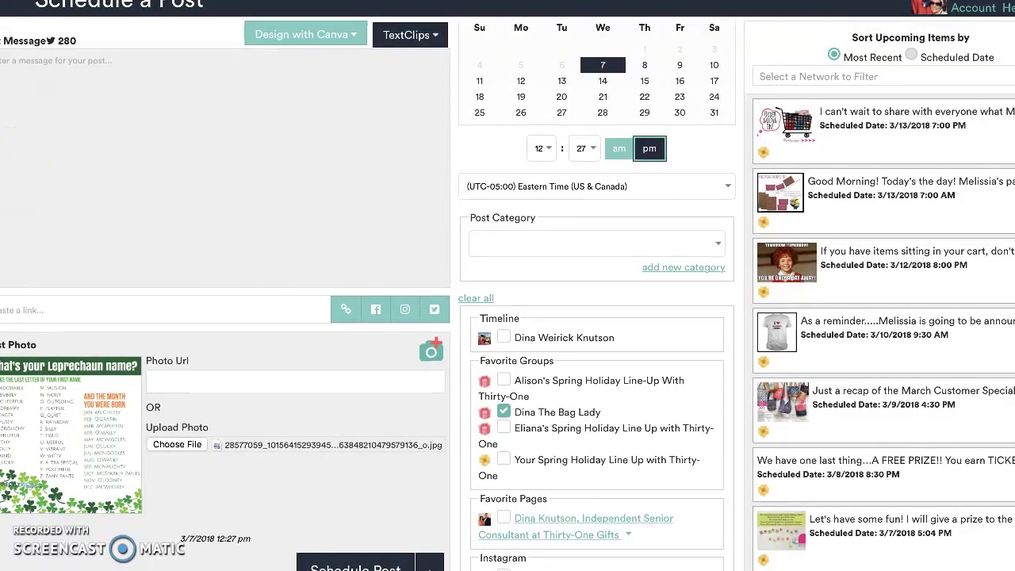
# Step: Write the post message "What's your Leprechaun name? Mine is Adorable McNaughty"
pyautogui.write('I')
pyautogui.write("hat's ")
pyautogui.write('your')
pyautogui.write(' L')
pyautogui.write('ep')
pyautogui.write('rech')
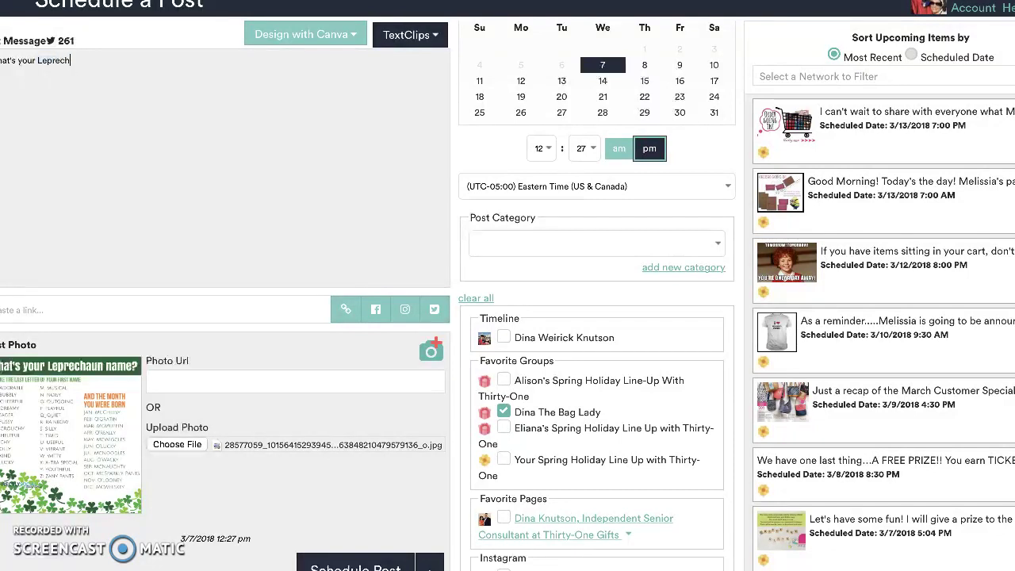
pyautogui.write('aun name?  Min')
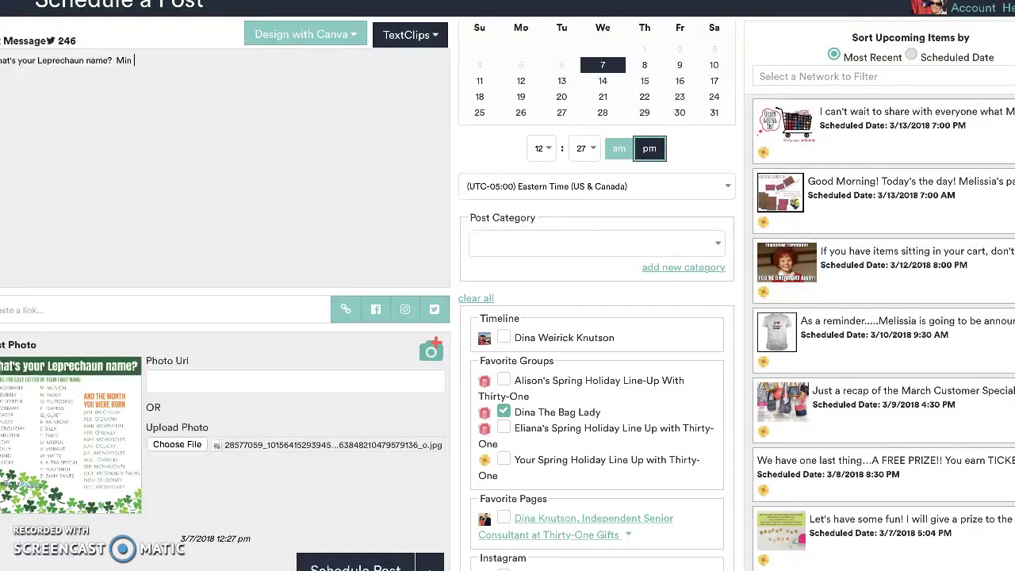
pyautogui.press('BackSpace')
pyautogui.write('e is Adora')
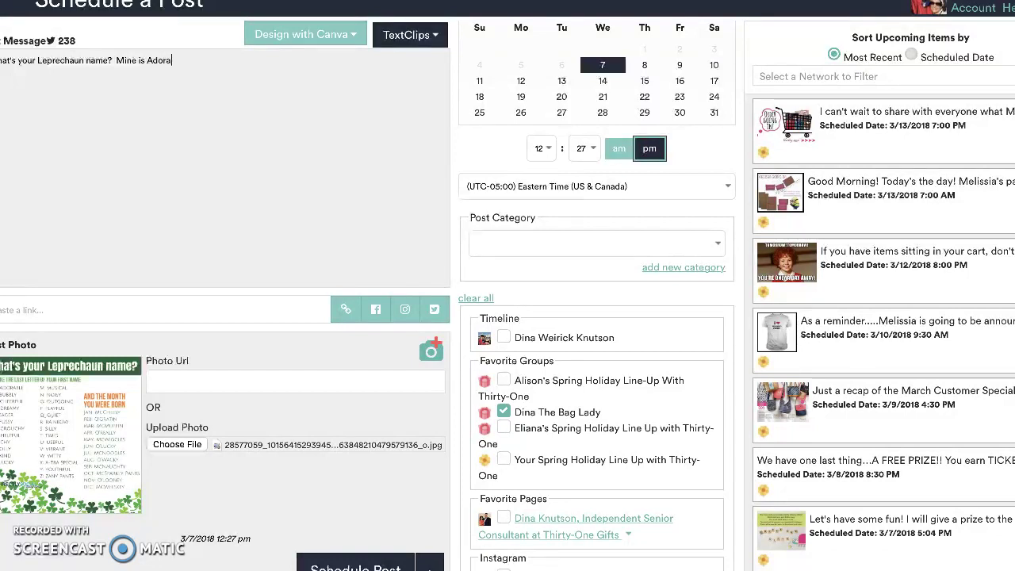
pyautogui.write('ble McNaughty')
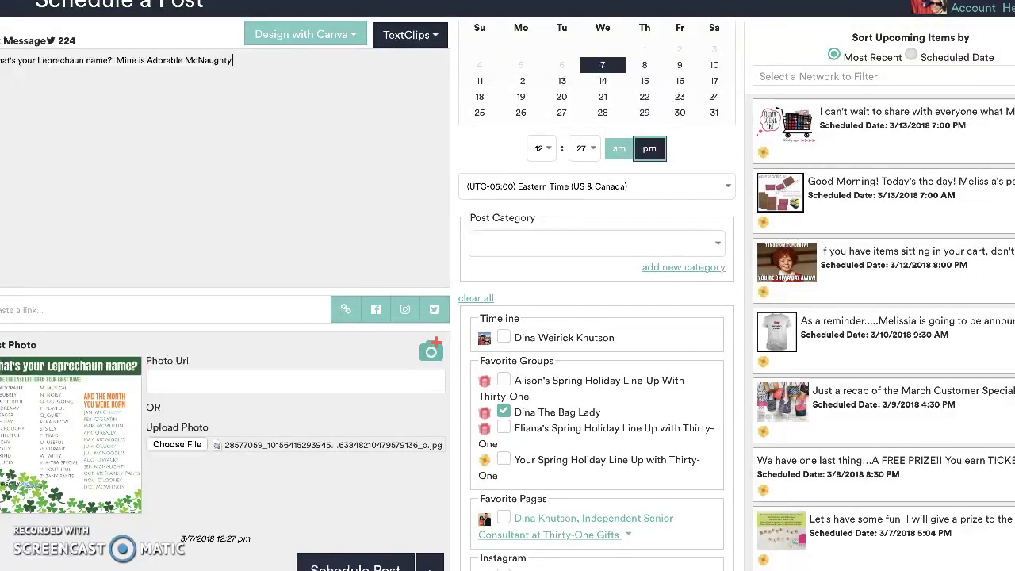
# Step: End the message with an exclamation mark and the hashtags #stpatricksday and #leprechaunname
pyautogui.write('!   #')
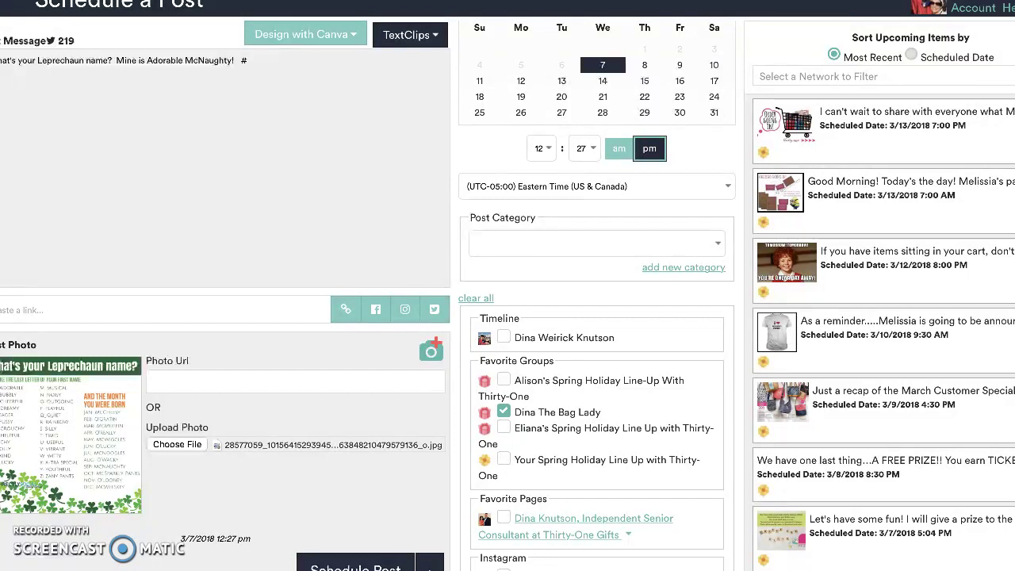
pyautogui.write('stpatricksday ')
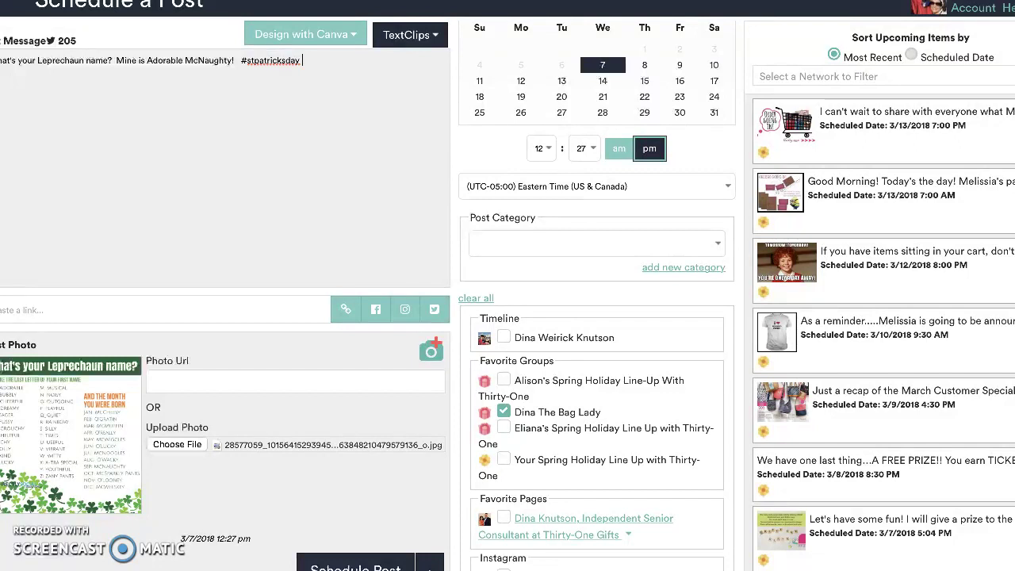
pyautogui.write('#leprechaunname')
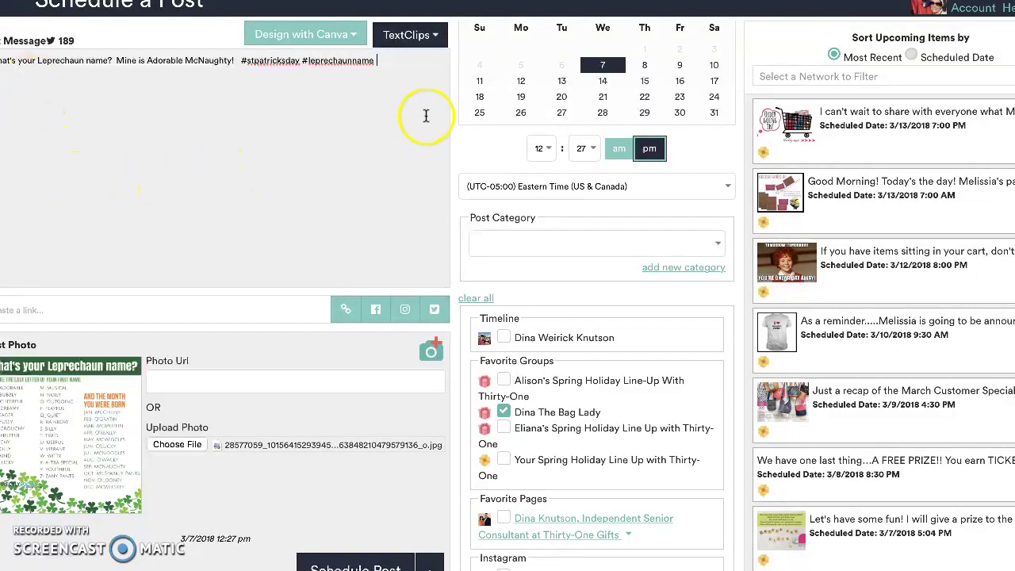
# Step: Set the post date to March 11, 2018 and the time to 2:00 pm, and schedule the post
pyautogui.click(478, 82)
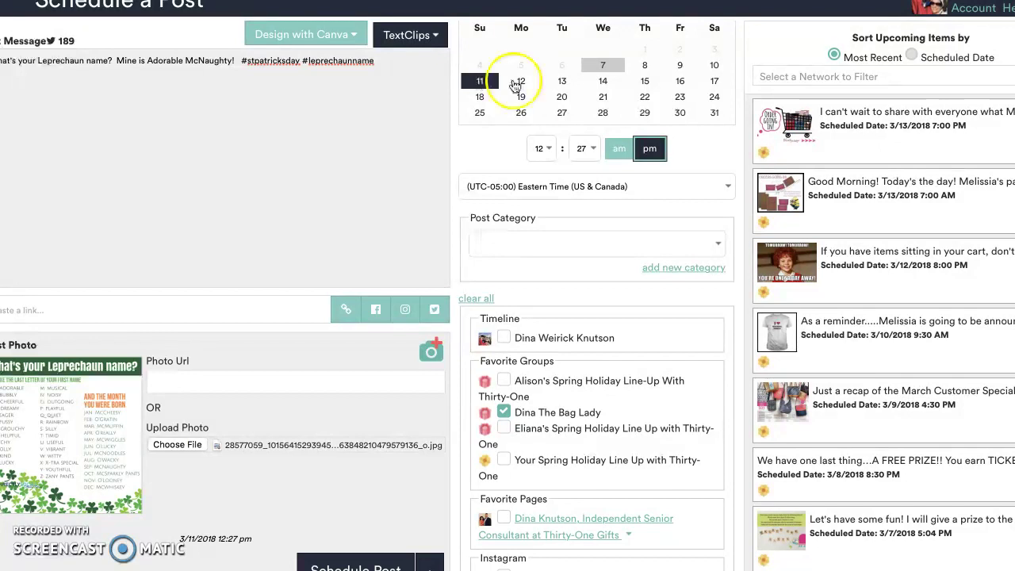
pyautogui.click(546, 151)
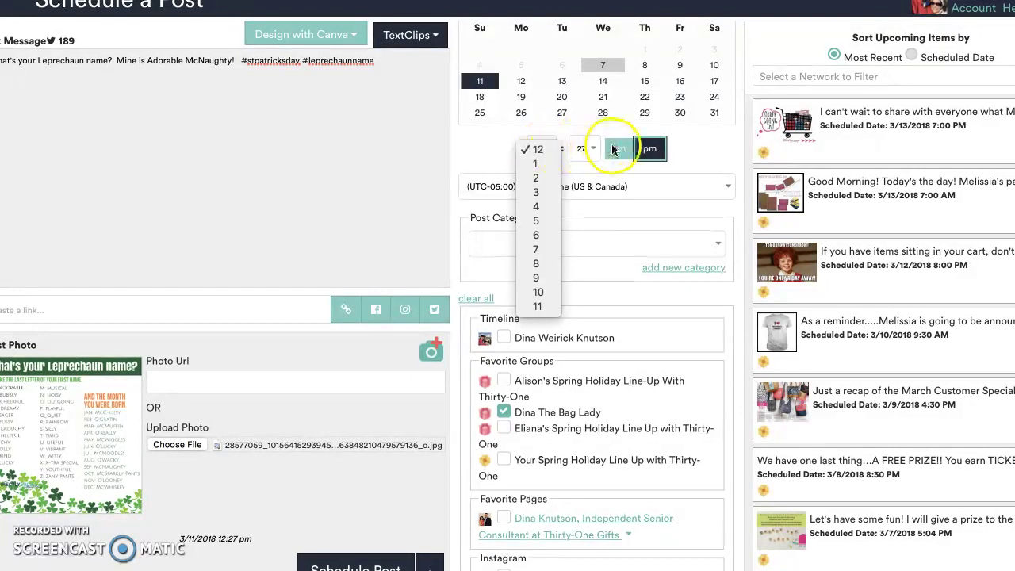
pyautogui.click(547, 150)
pyautogui.click(547, 150)
pyautogui.click(539, 182)
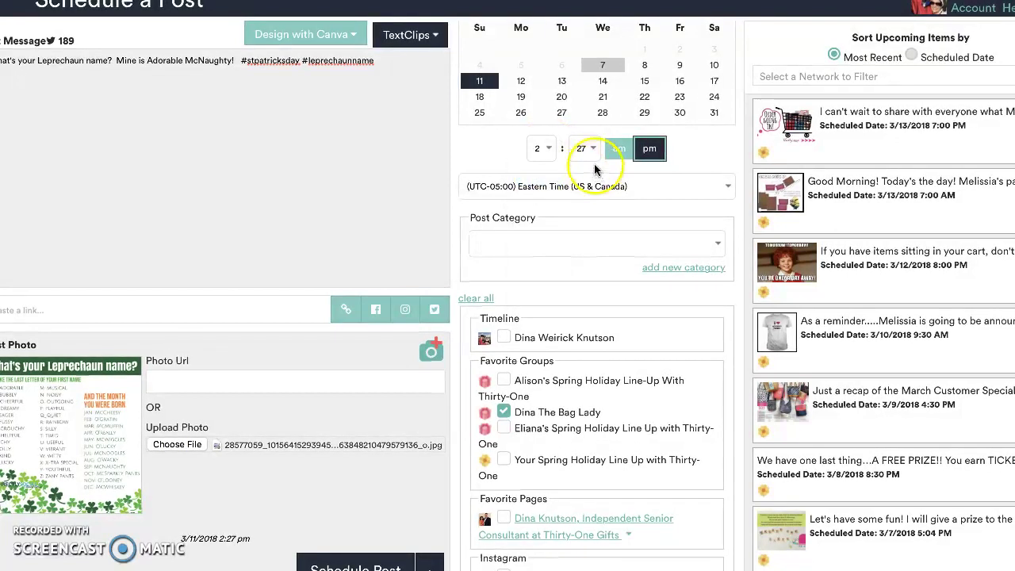
pyautogui.click(585, 149)
pyautogui.scroll(4, 581, 286)
pyautogui.scroll(1, 581, 285)
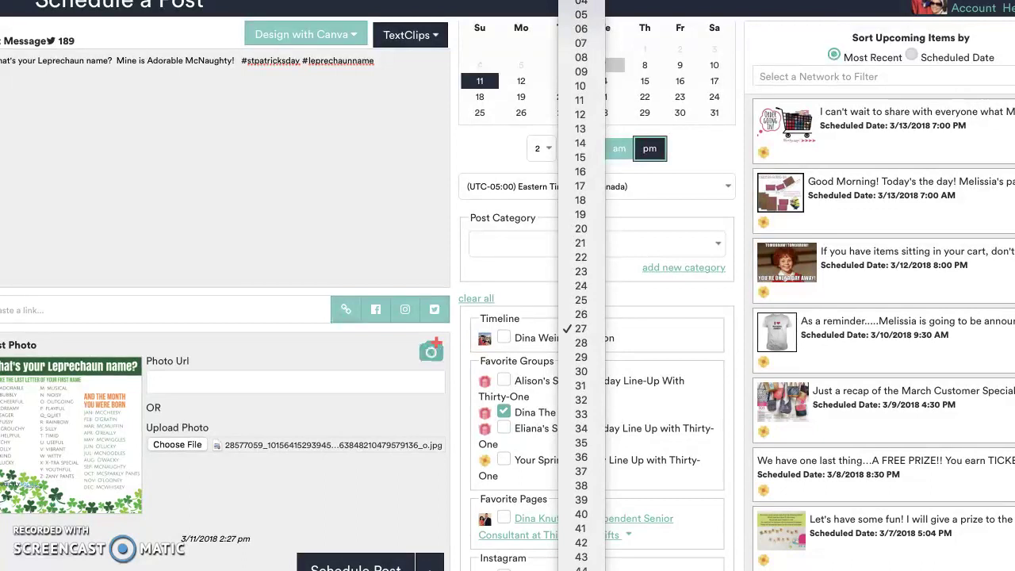
pyautogui.click(581, 3)
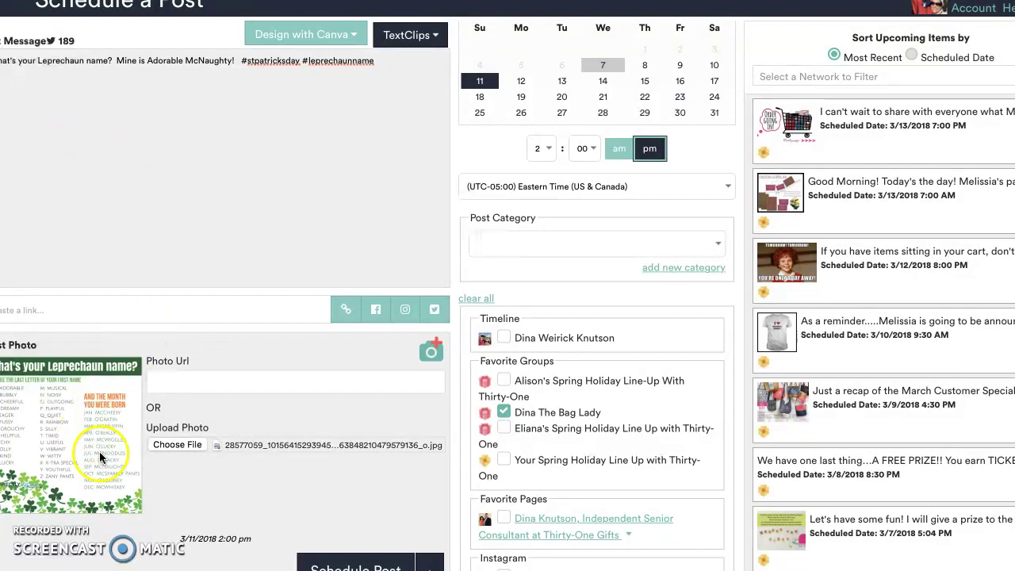
pyautogui.click(355, 568)
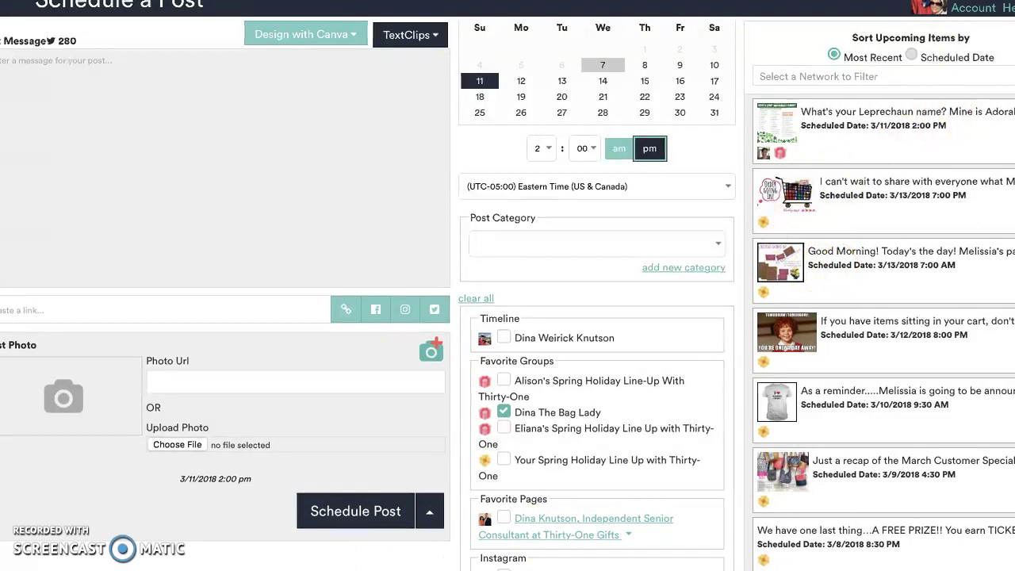
# Step: Copy the scheduled Leprechaun name post and retarget it from the Bag Lady group to the favorite business page and the Instagram account
pyautogui.click(1009, 111)
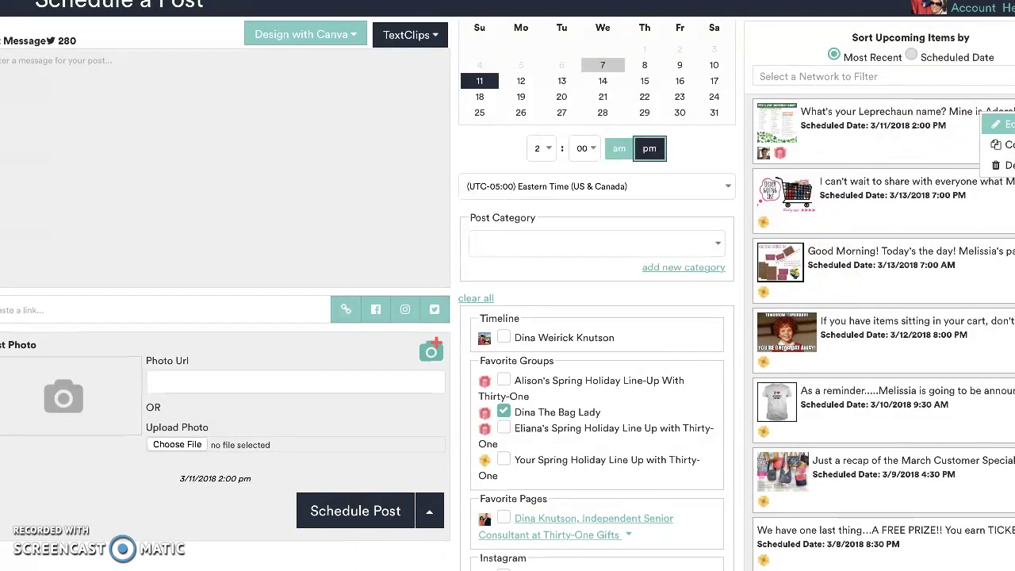
pyautogui.click(1006, 124)
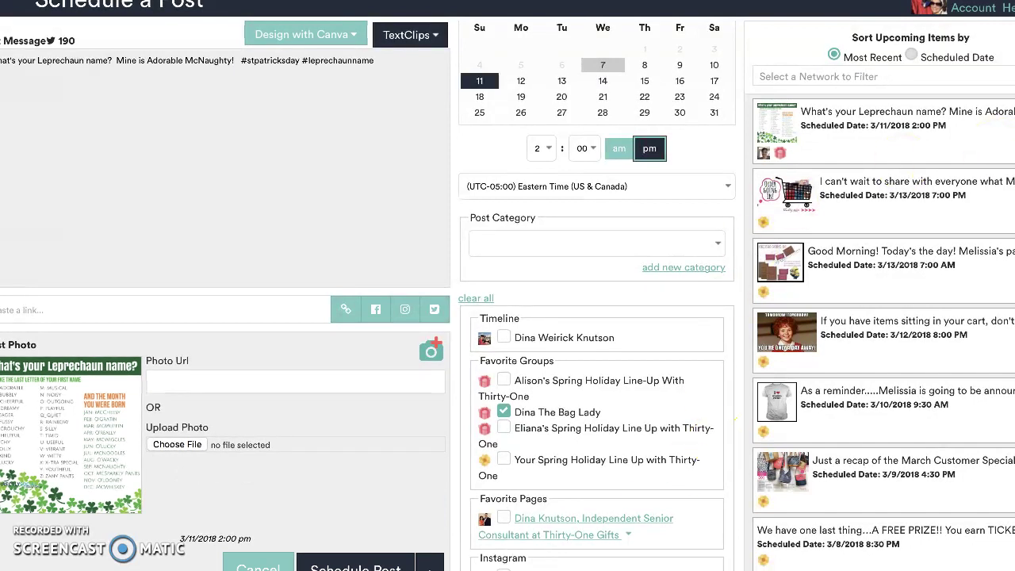
pyautogui.click(505, 411)
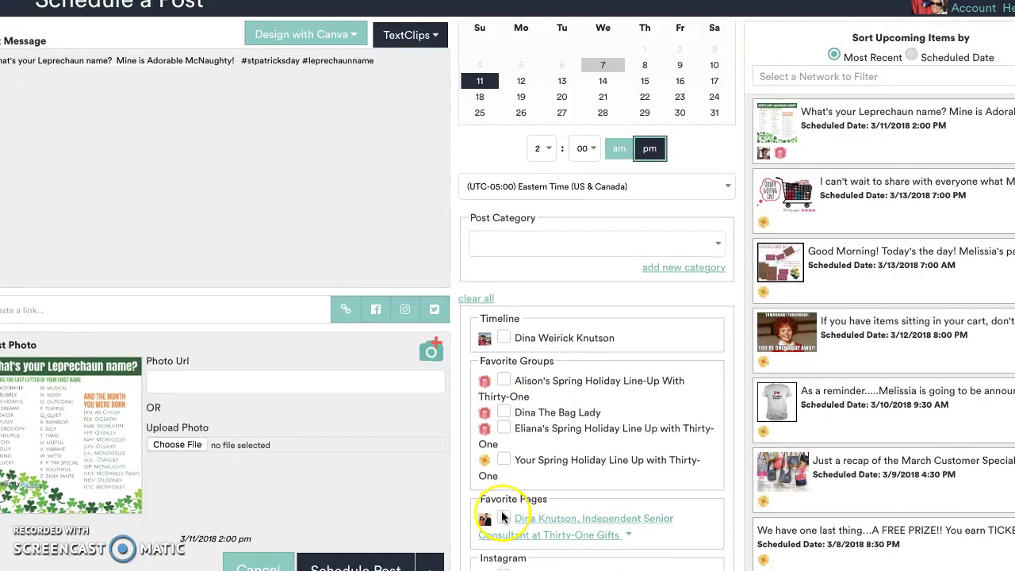
pyautogui.click(503, 517)
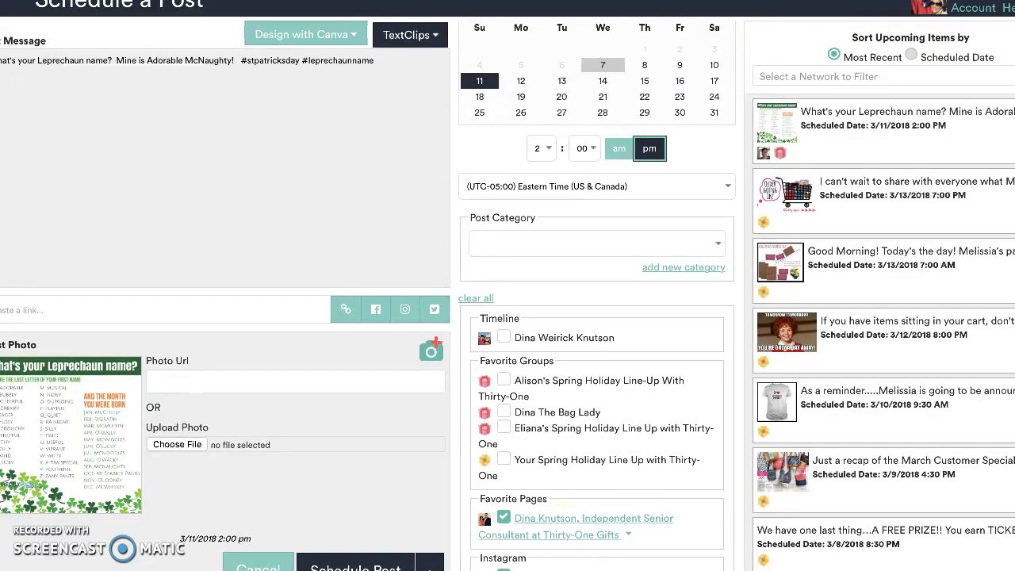
# Step: Set the copied post's time to 6:00 pm and schedule it
pyautogui.click(421, 176)
pyautogui.click(542, 148)
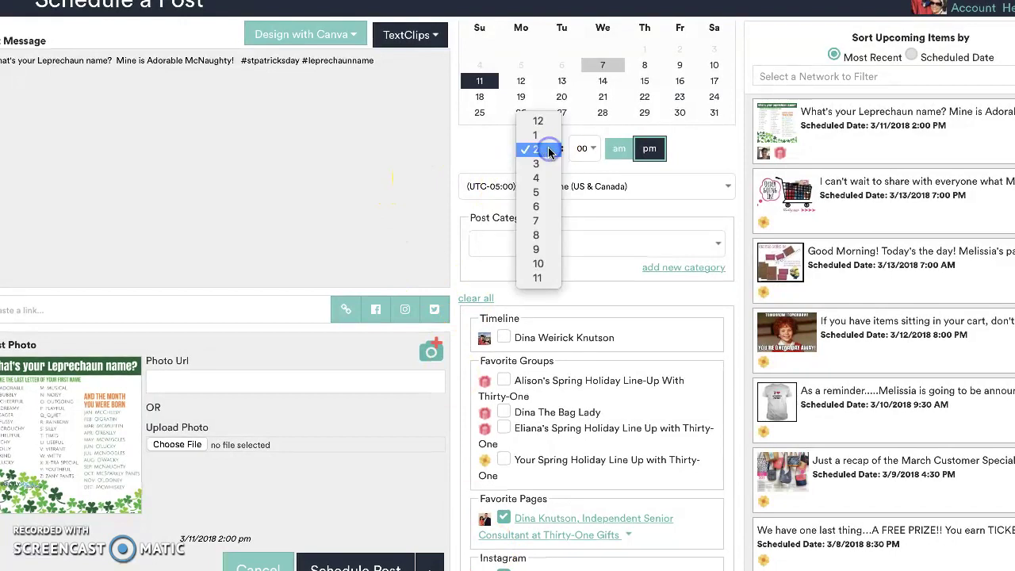
pyautogui.click(535, 208)
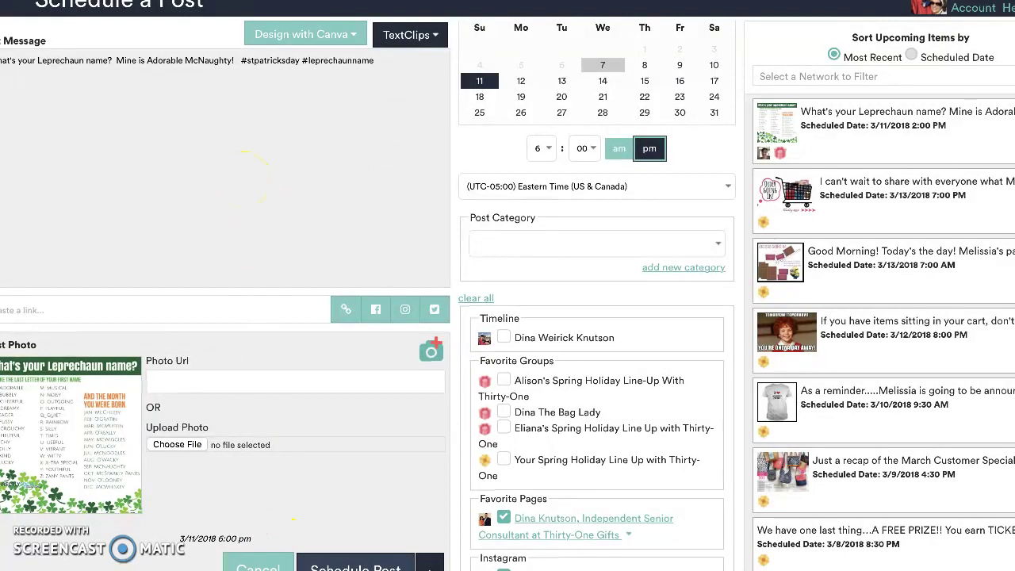
pyautogui.click(355, 567)
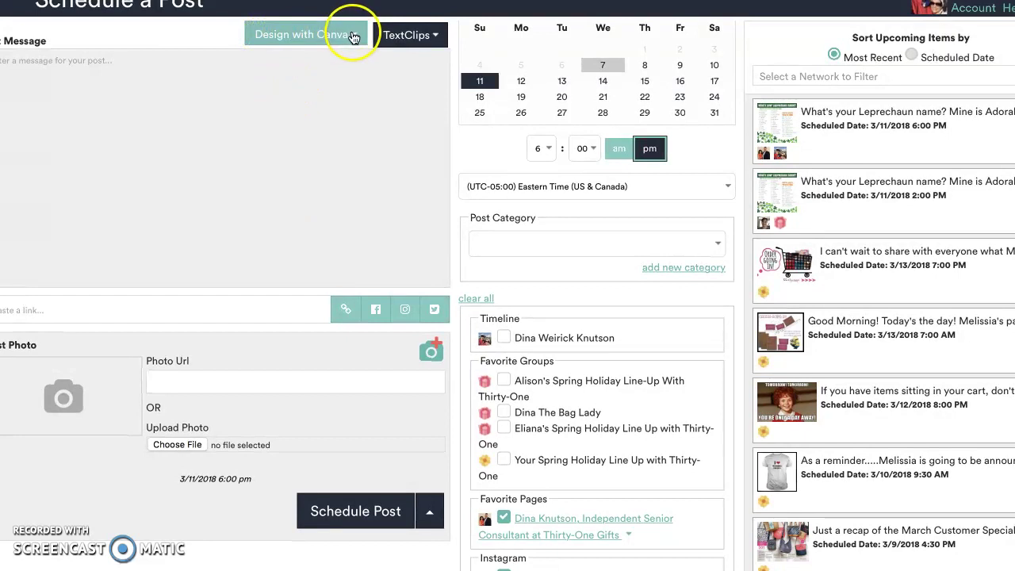
# Step: Start an Instagram Post design with Canva and dismiss its free images offer
pyautogui.click(278, 41)
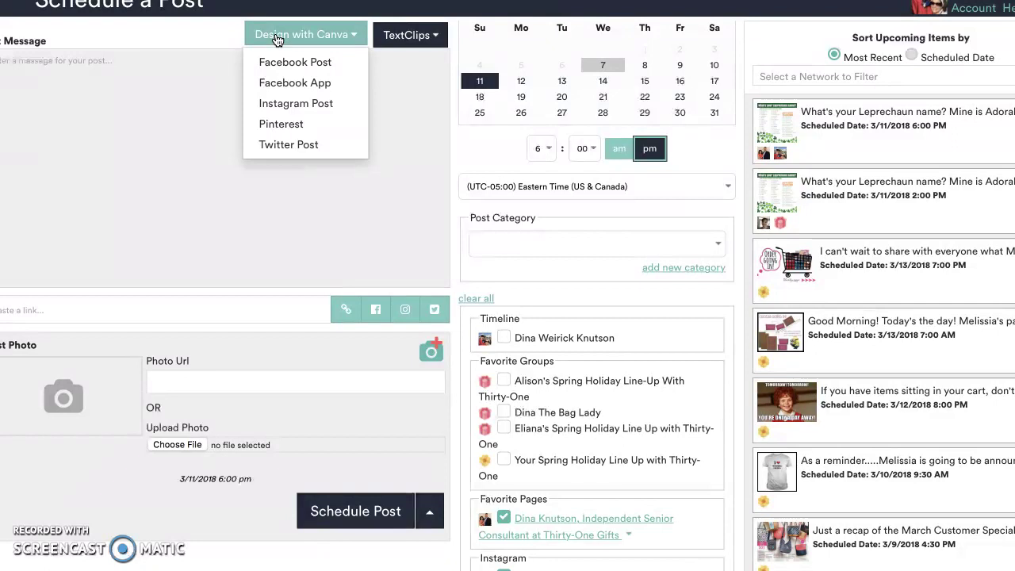
pyautogui.click(280, 104)
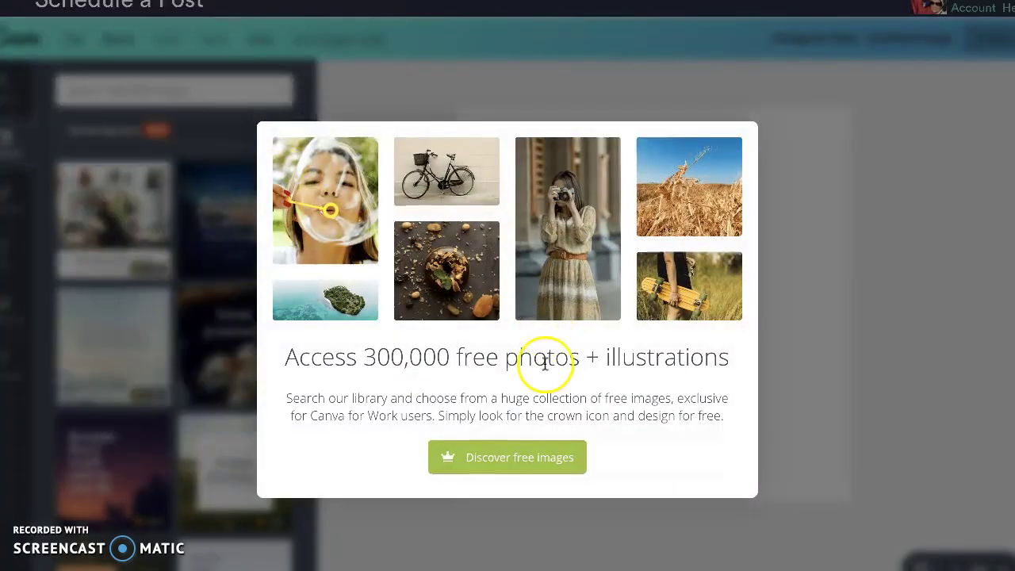
pyautogui.click(539, 457)
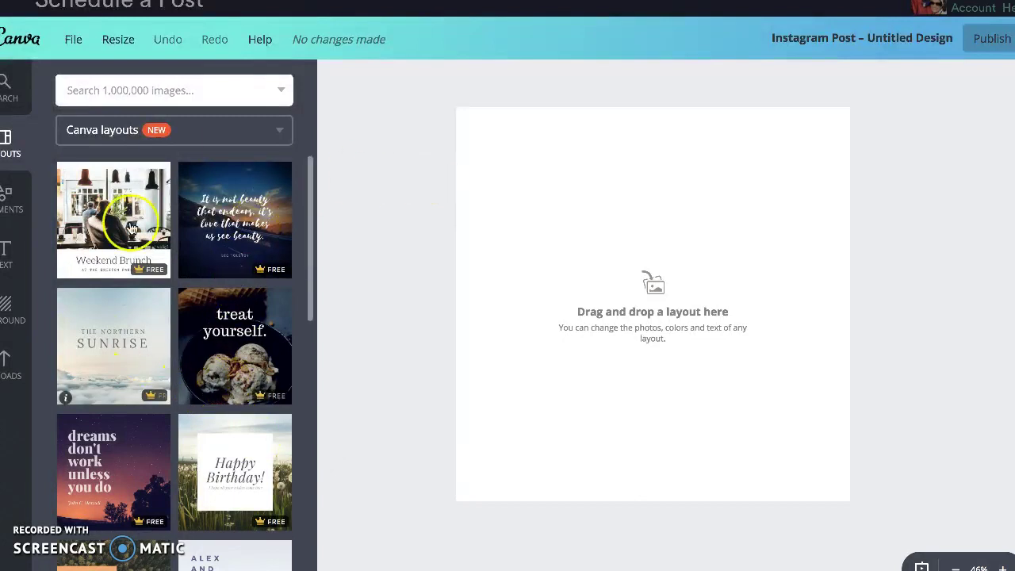
# Step: Search the image library for "st patricks day"
pyautogui.click(113, 90)
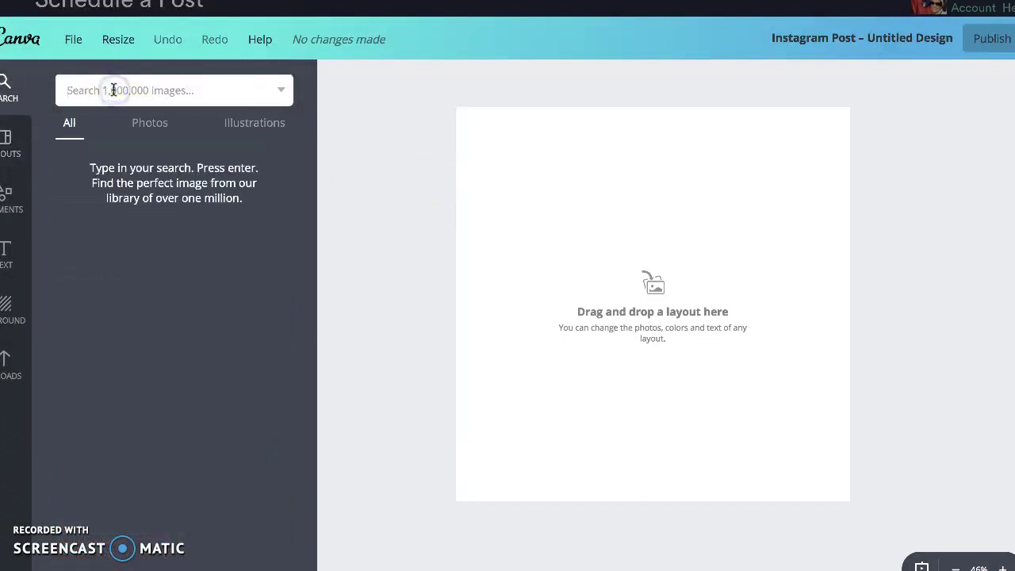
pyautogui.write('st patricks day')
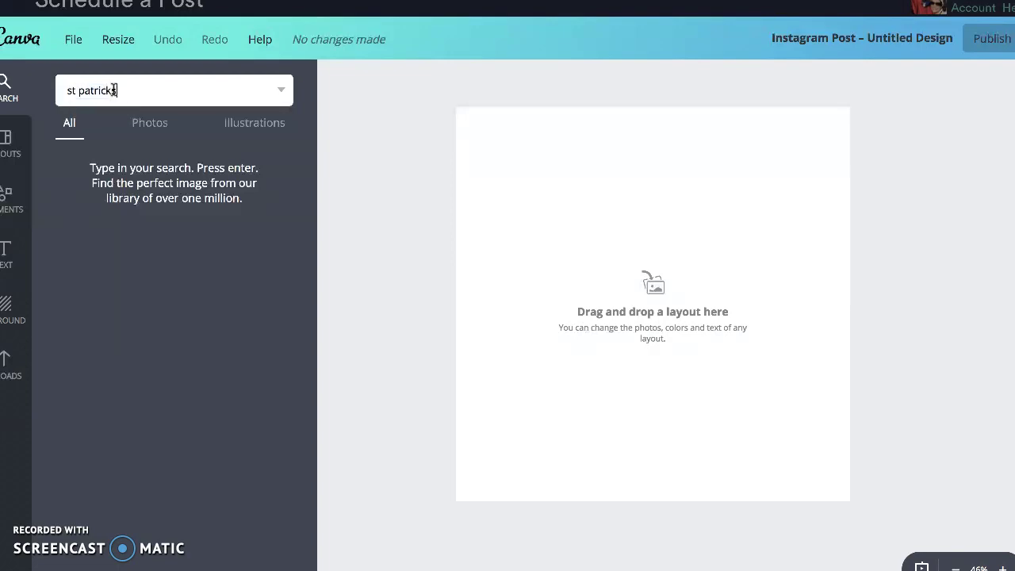
pyautogui.click(279, 92)
pyautogui.click(160, 165)
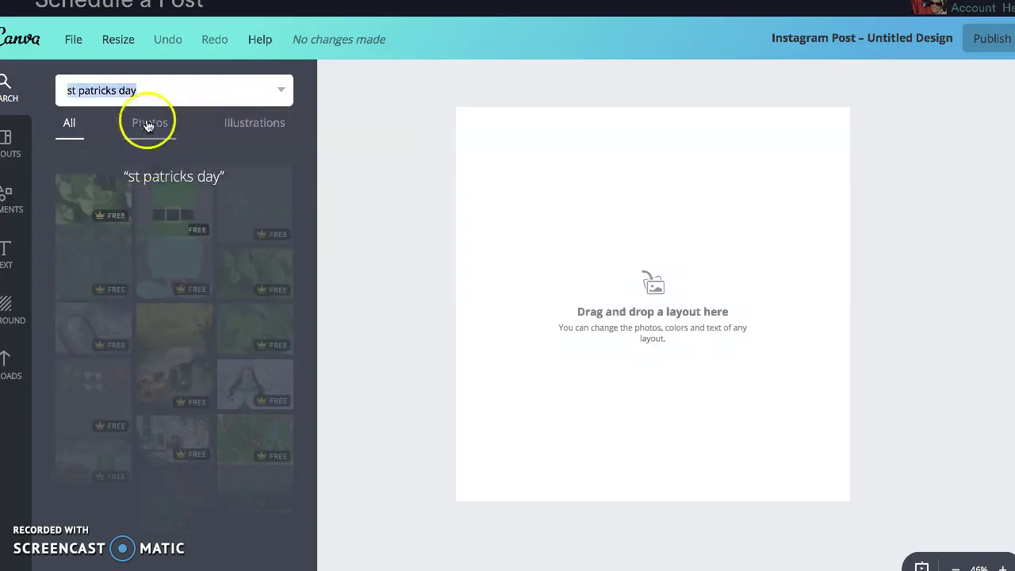
pyautogui.click(150, 129)
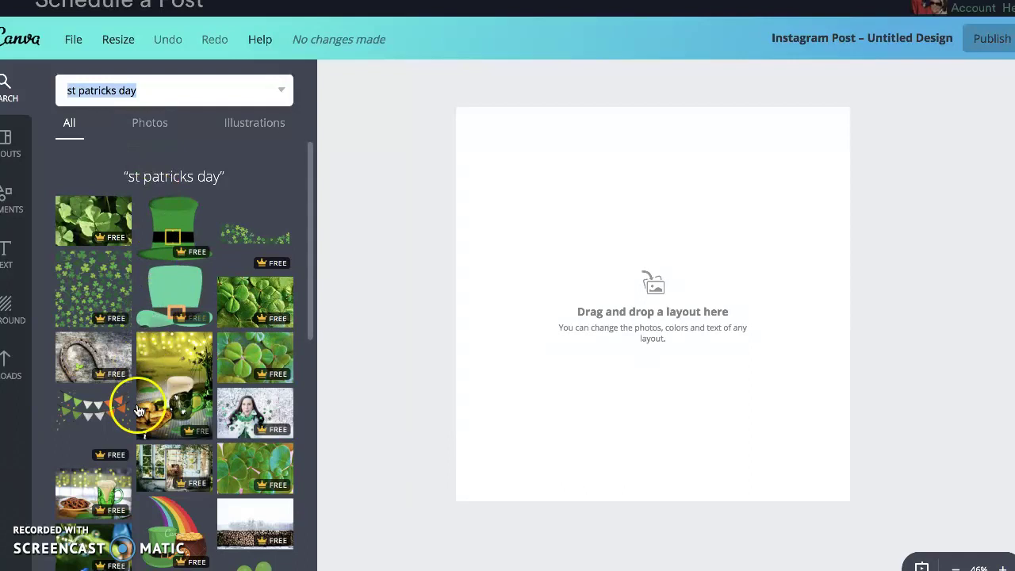
# Step: Examine the St. Patrick's Day search results, first across all image types and then among the photos only
pyautogui.scroll(-2, 138, 468)
pyautogui.scroll(-2, 138, 472)
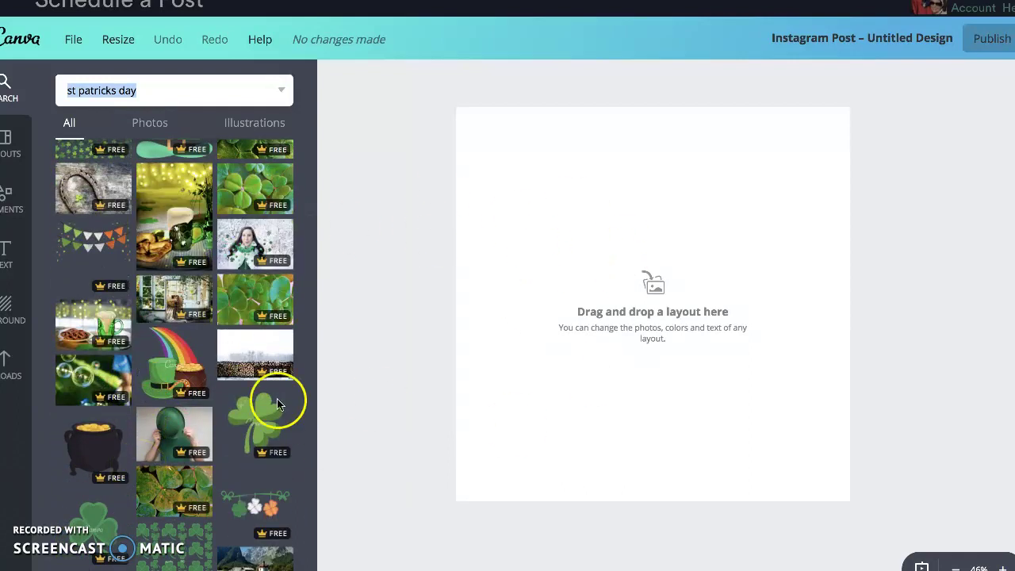
pyautogui.scroll(5, 210, 175)
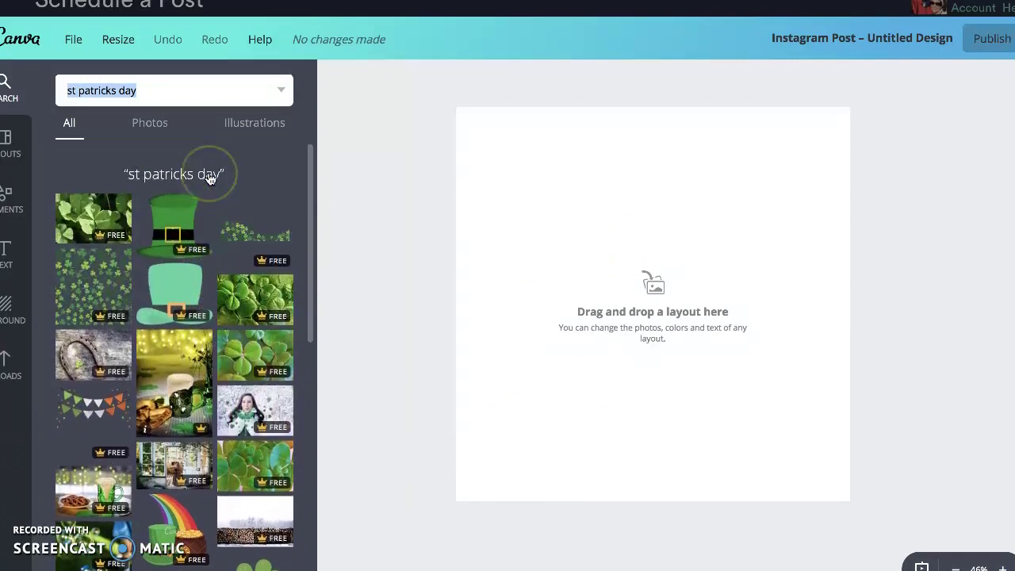
pyautogui.click(150, 124)
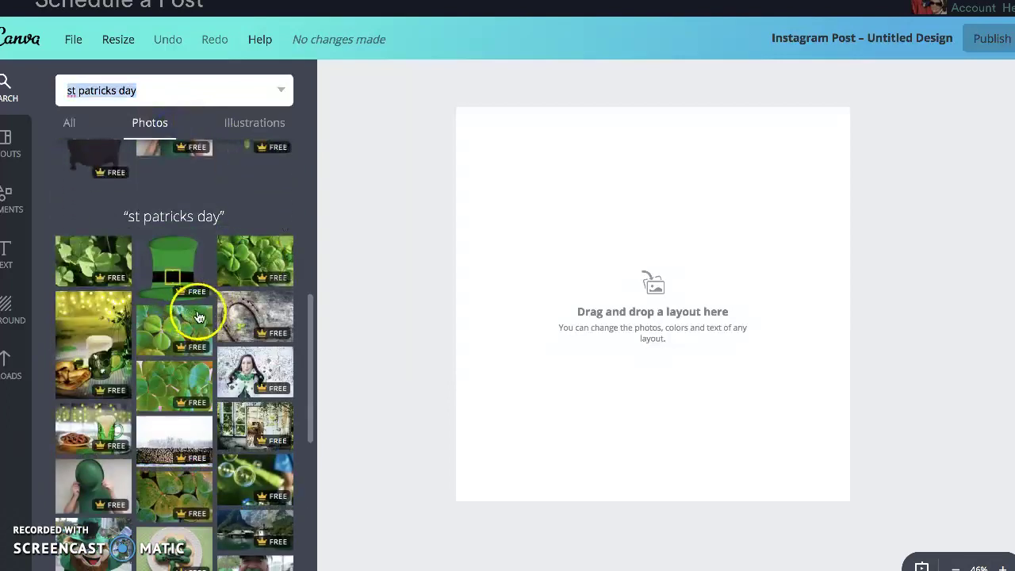
pyautogui.scroll(-1, 188, 452)
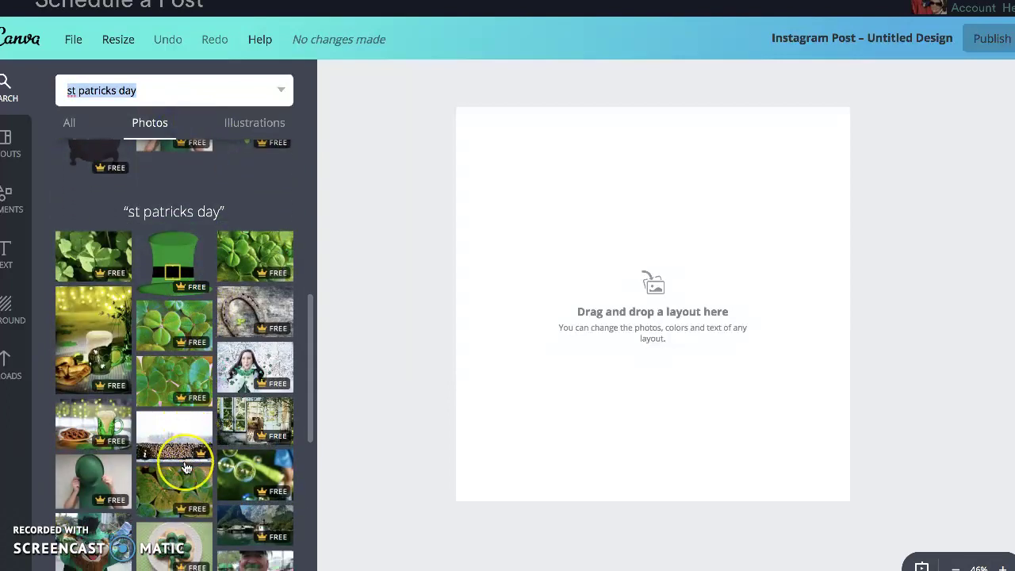
pyautogui.scroll(-1, 187, 468)
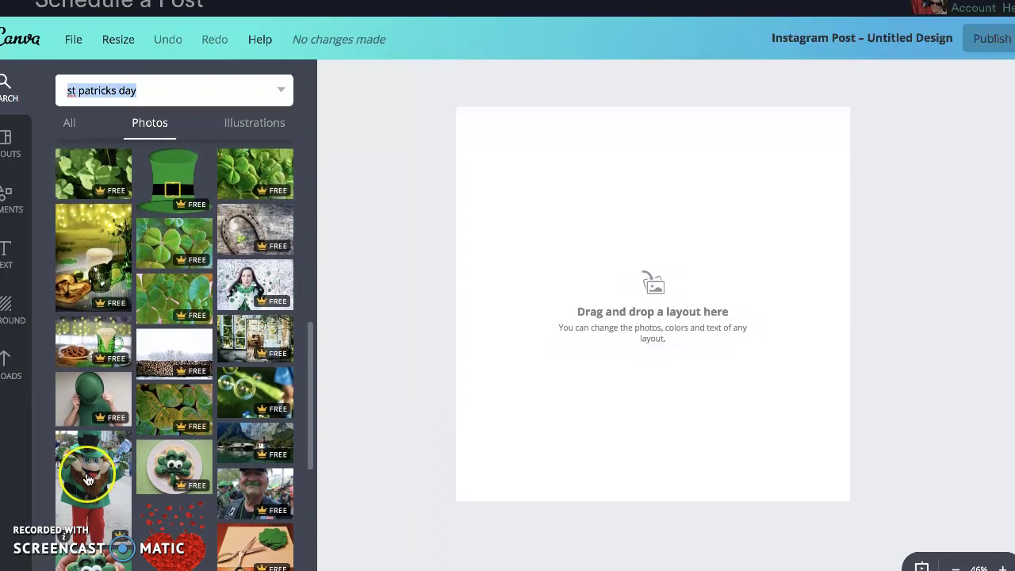
pyautogui.scroll(-5, 88, 480)
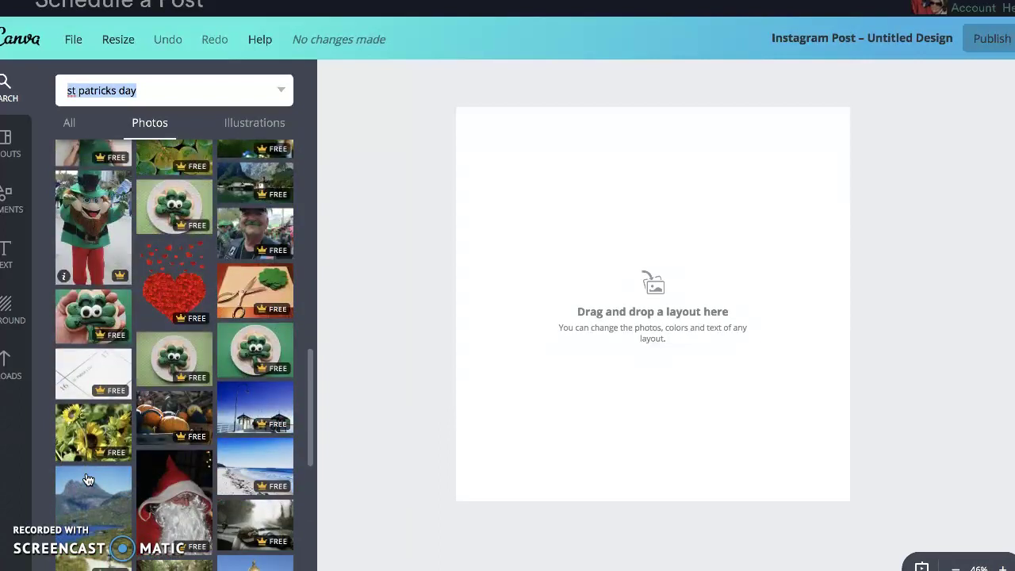
pyautogui.scroll(-4, 88, 479)
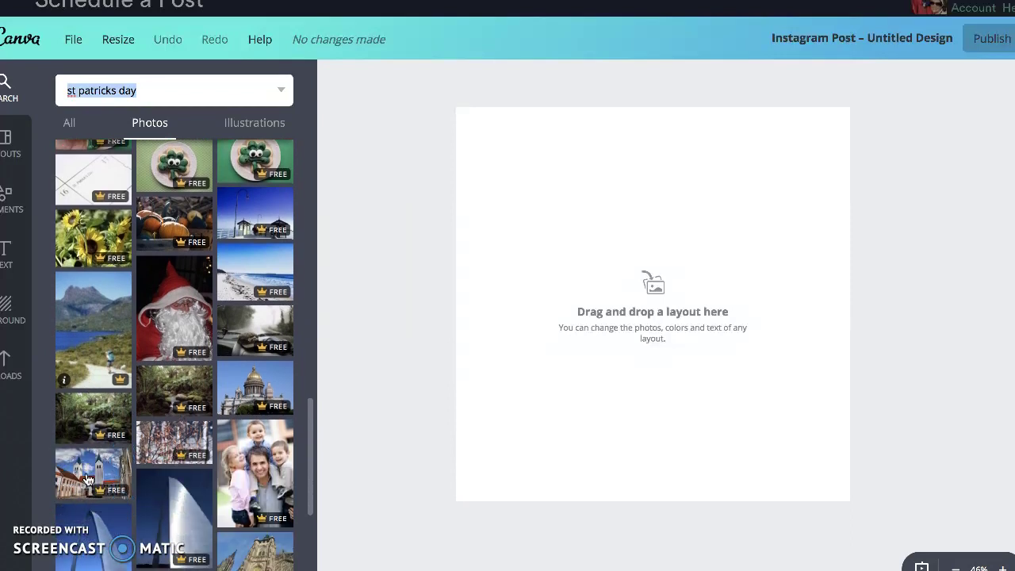
pyautogui.scroll(-5, 88, 480)
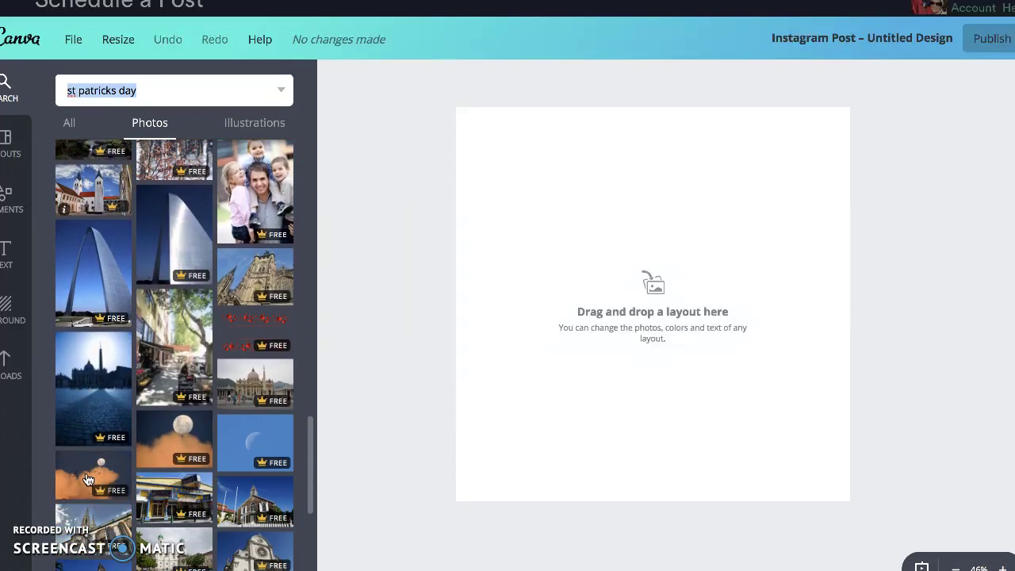
pyautogui.scroll(-6, 88, 480)
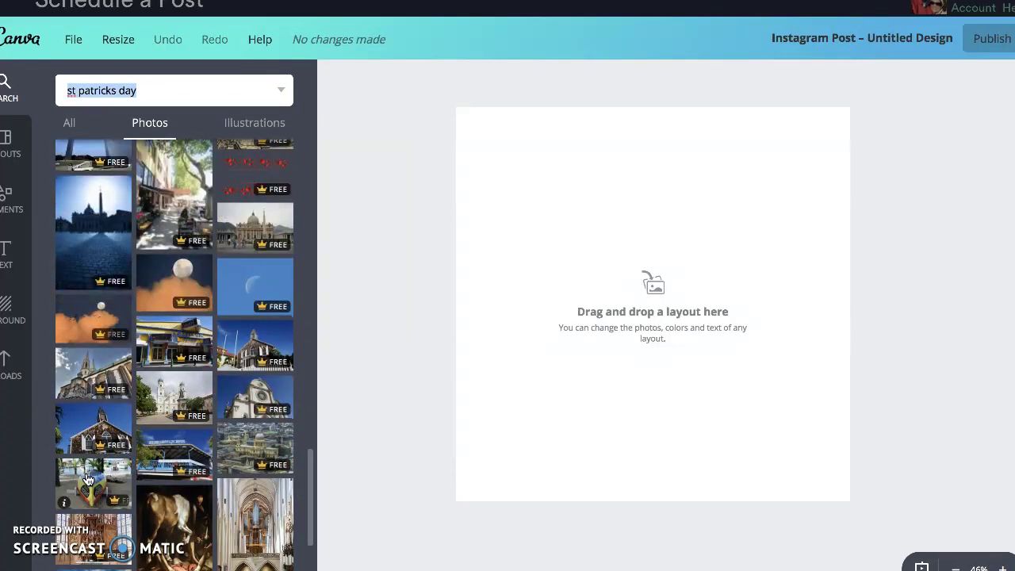
pyautogui.scroll(-2, 88, 479)
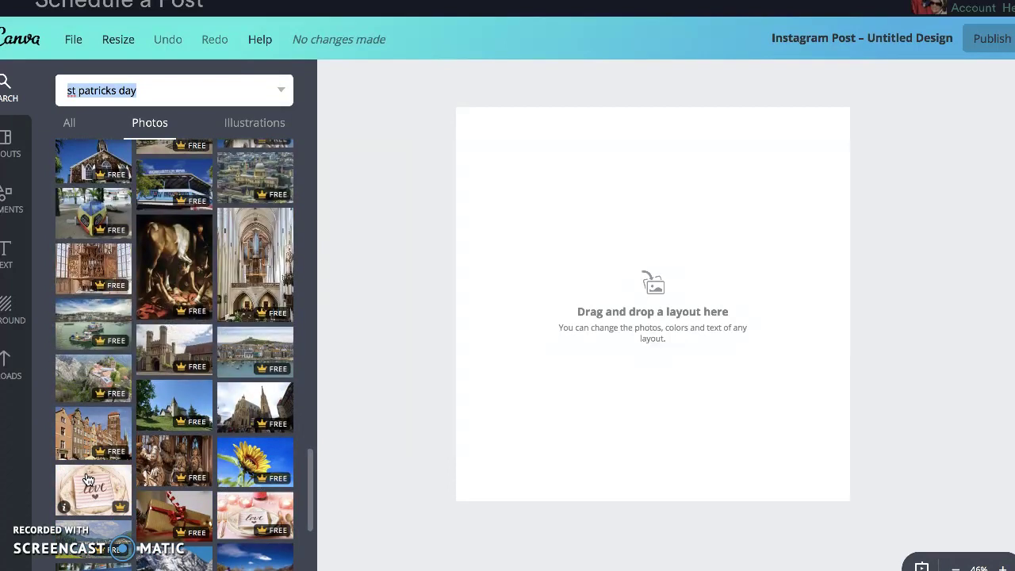
pyautogui.scroll(-2, 88, 480)
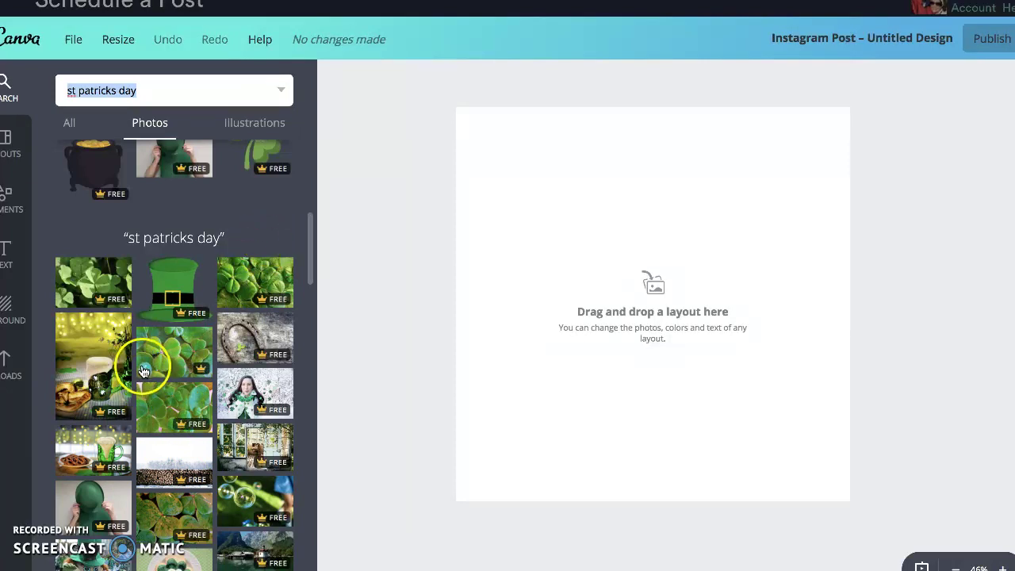
# Step: Place the close-up clover leaf photo with pink gaps in the design and enlarge it to cover the whole square
pyautogui.click(155, 413)
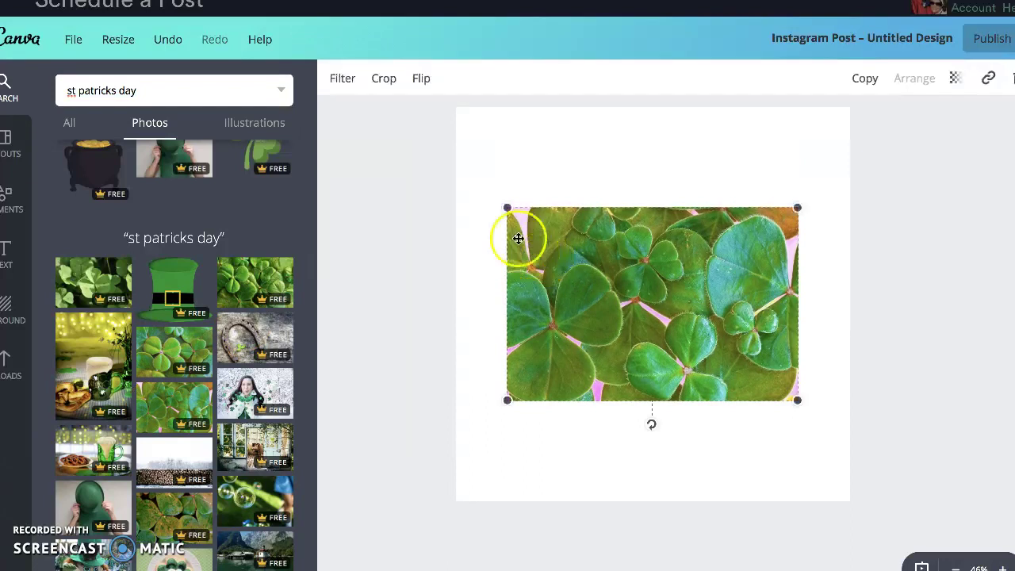
pyautogui.moveTo(503, 198); pyautogui.dragTo(497, 201)
pyautogui.moveTo(428, 61); pyautogui.dragTo(331, 131)
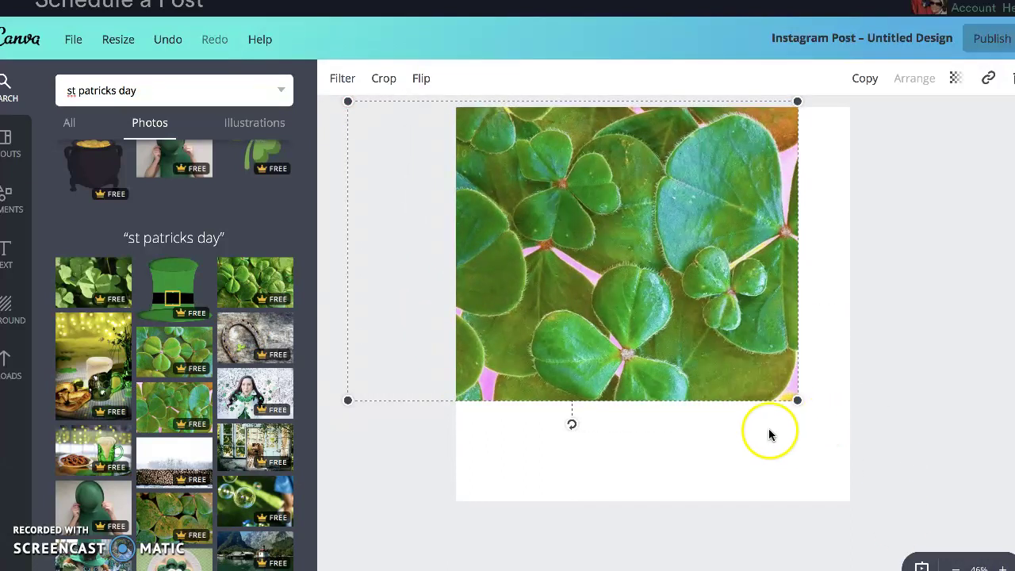
pyautogui.moveTo(793, 401); pyautogui.dragTo(935, 546)
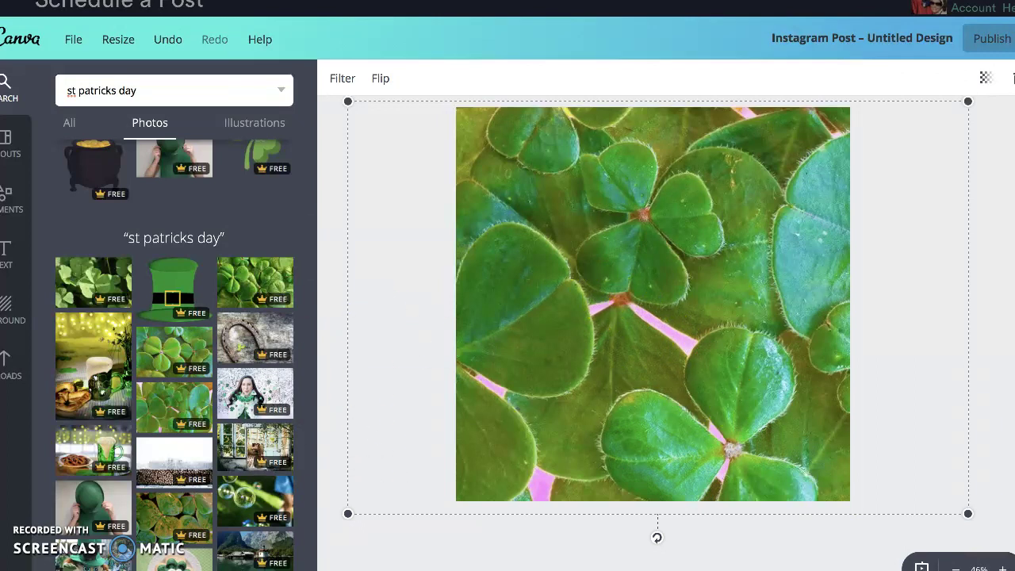
pyautogui.click(396, 562)
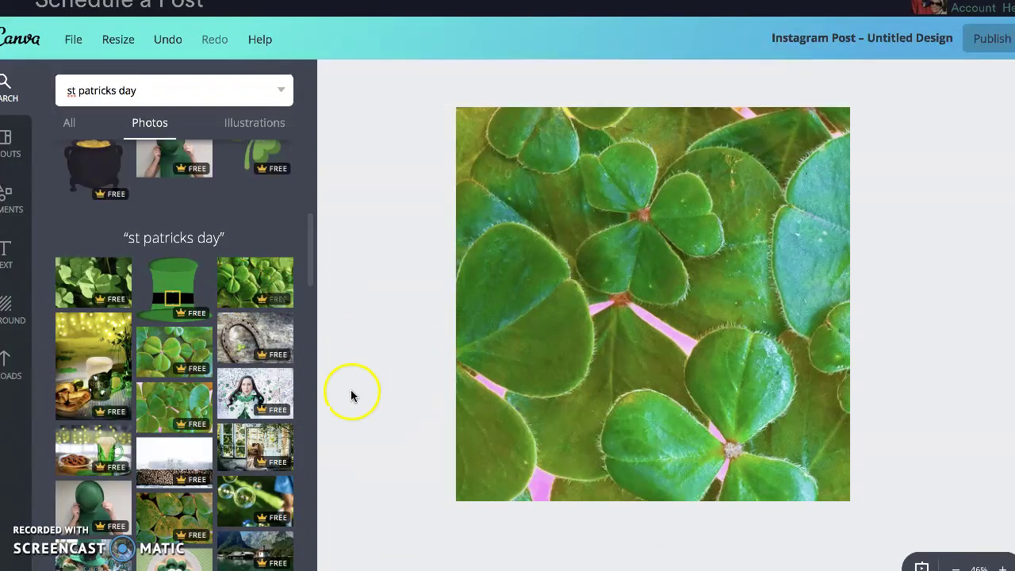
# Step: Remove the clover leaf photo from the design
pyautogui.scroll(1, 217, 197)
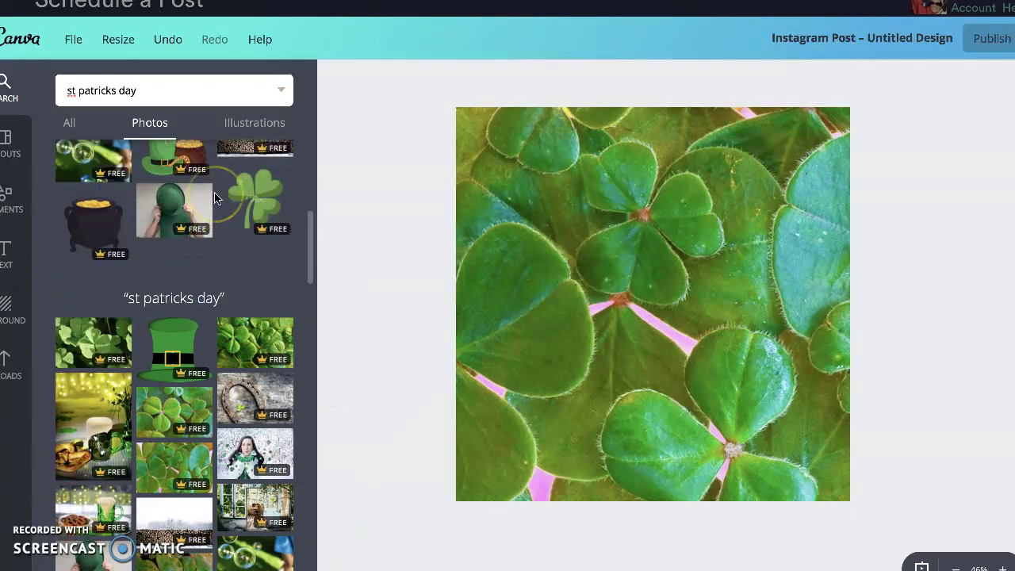
pyautogui.scroll(4, 217, 196)
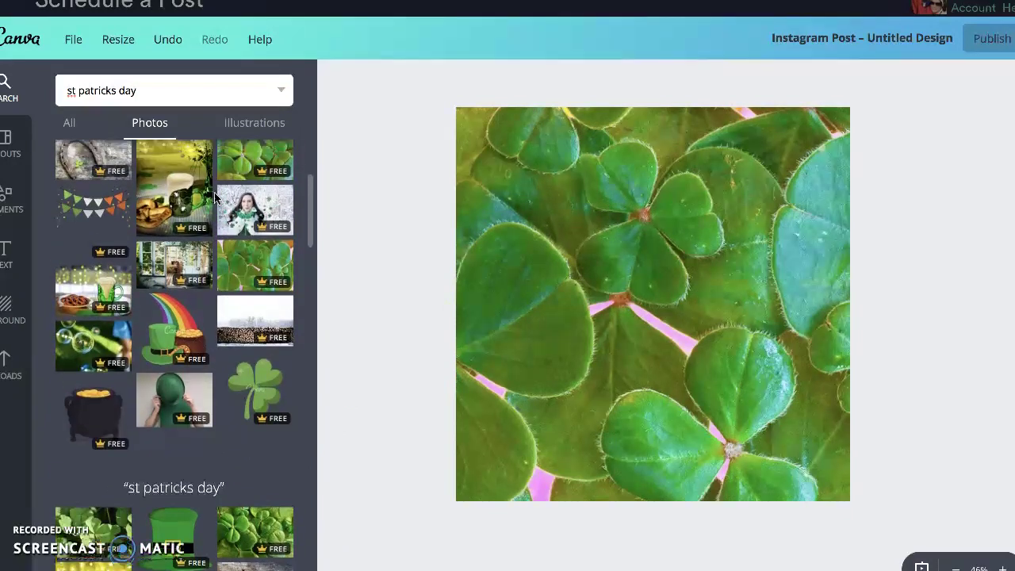
pyautogui.scroll(2, 214, 197)
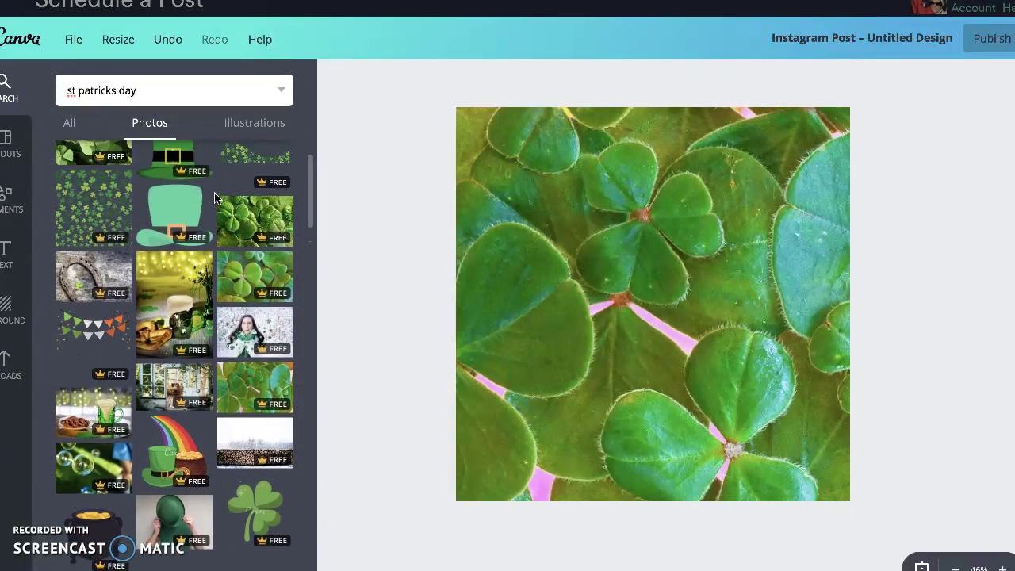
pyautogui.moveTo(123, 247); pyautogui.dragTo(743, 224)
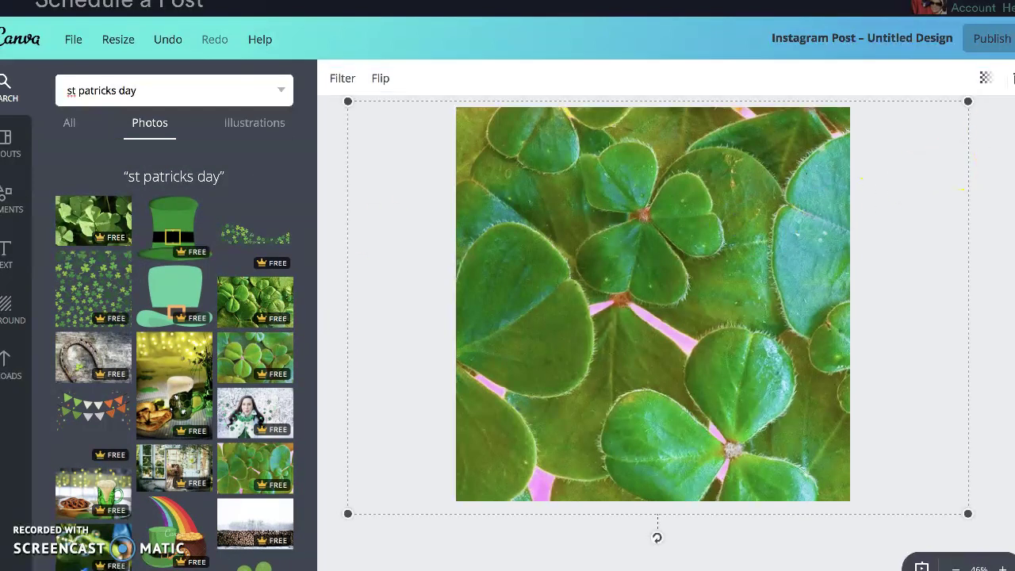
pyautogui.press('Delete')
# Step: Add the scattered shamrock pattern and enlarge it to about 1183 × 1183 so that it covers the whole design
pyautogui.click(85, 290)
pyautogui.moveTo(504, 159); pyautogui.dragTo(437, 92)
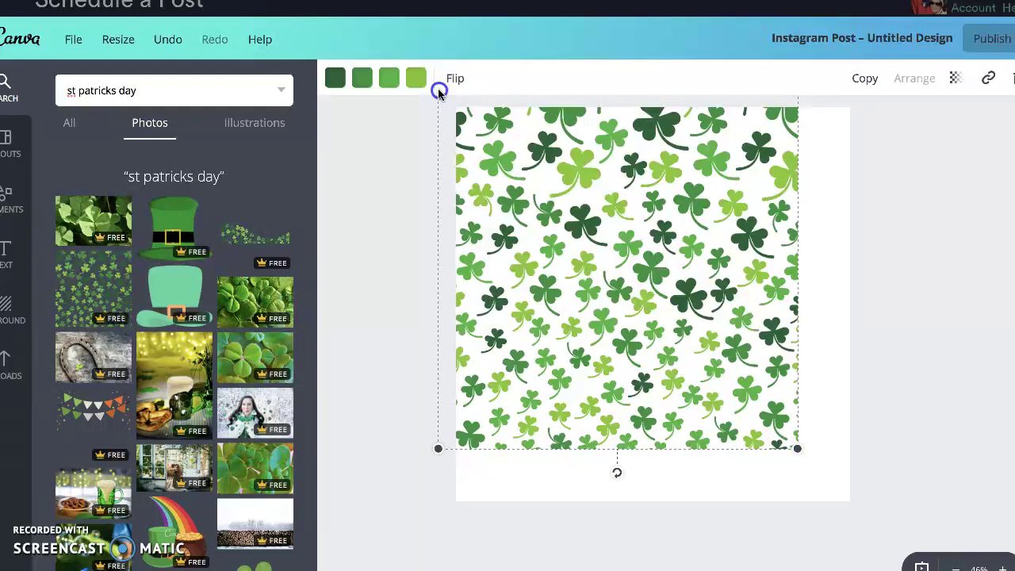
pyautogui.moveTo(797, 448); pyautogui.dragTo(872, 512)
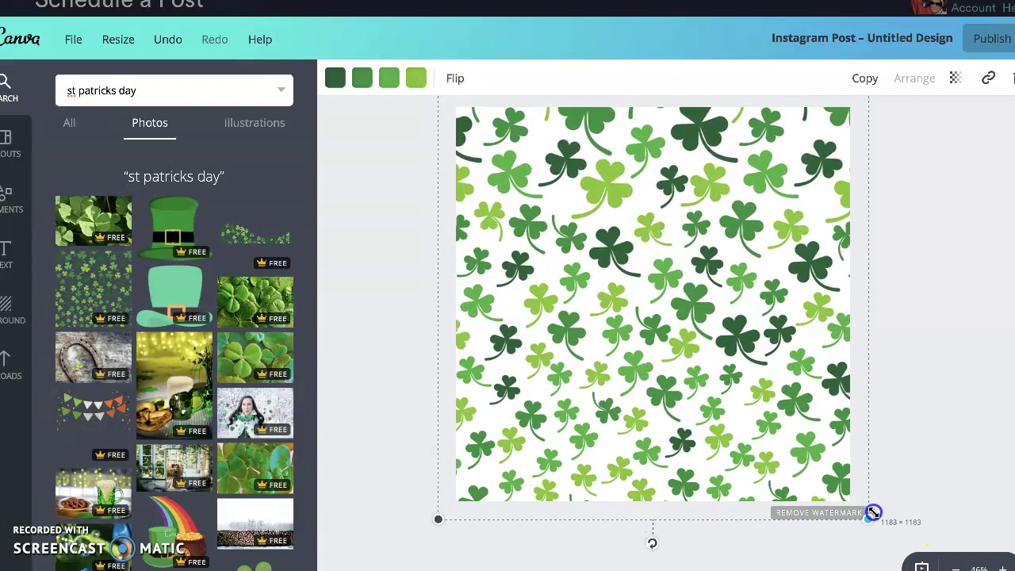
# Step: Set the shamrock pattern's transparency to 71
pyautogui.click(962, 81)
pyautogui.moveTo(920, 132); pyautogui.dragTo(897, 130)
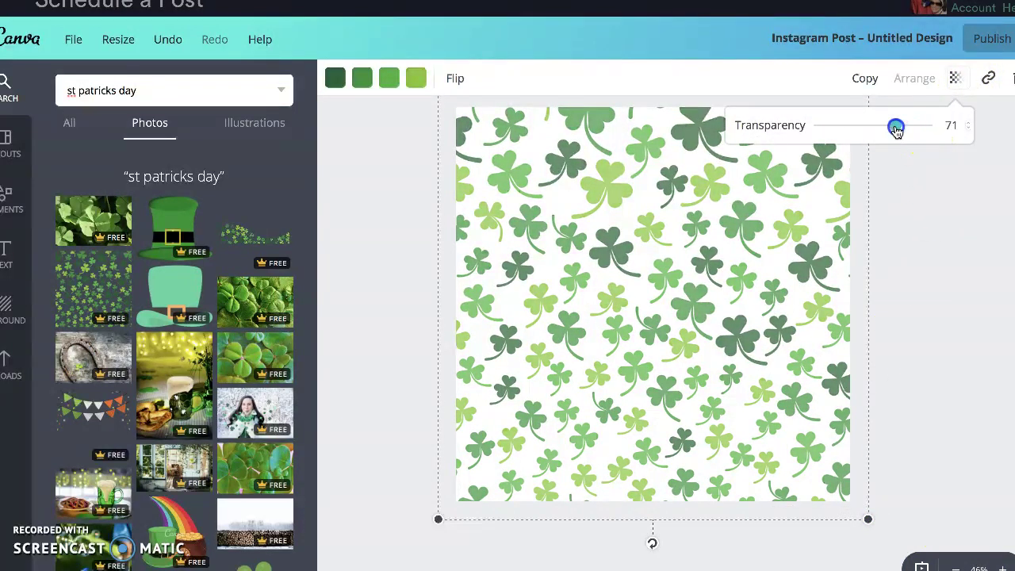
pyautogui.click(922, 195)
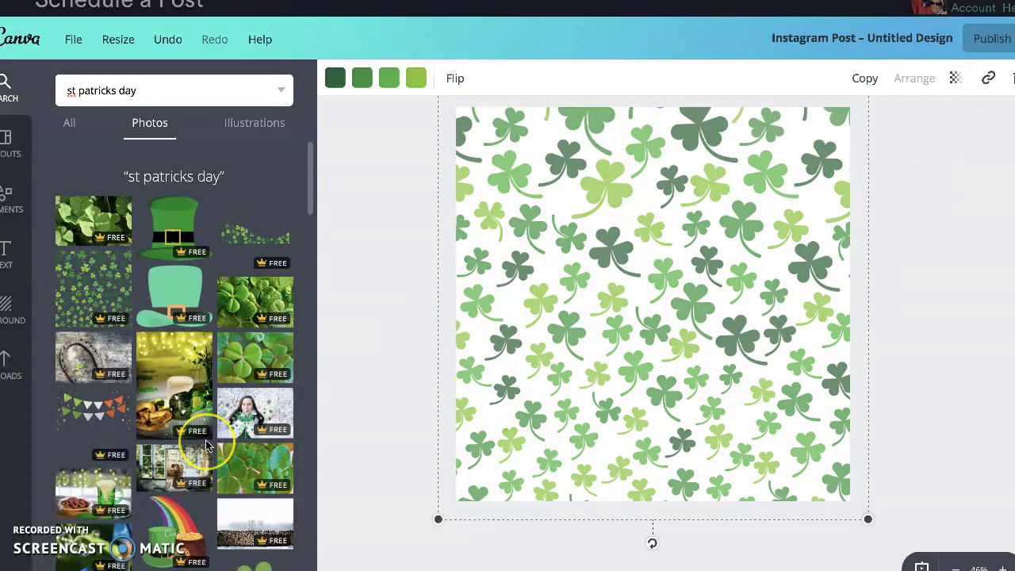
# Step: Add the illustration of the rainbow, green hat and pot of gold on top of the shamrock background
pyautogui.scroll(-3, 206, 446)
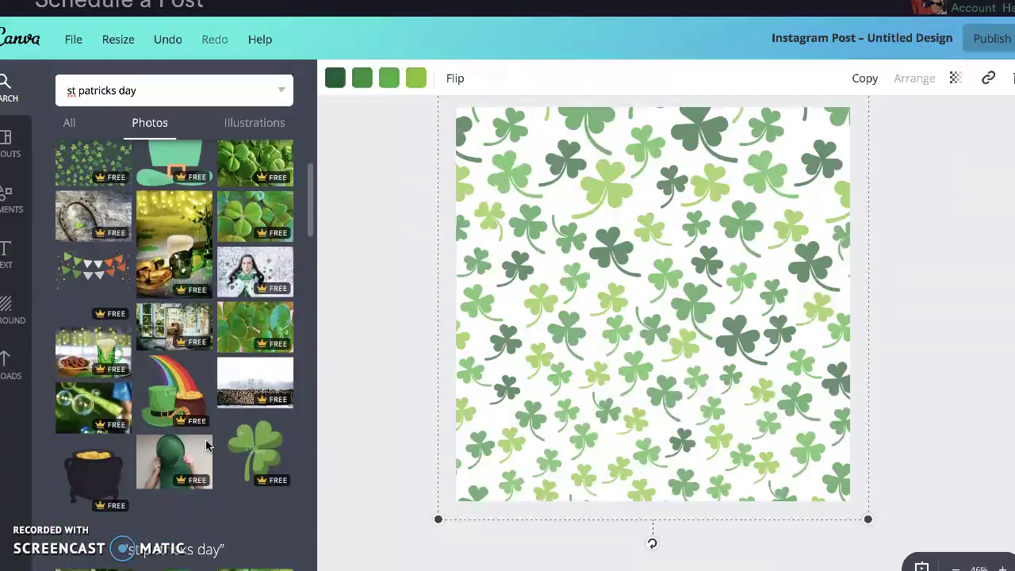
pyautogui.click(165, 407)
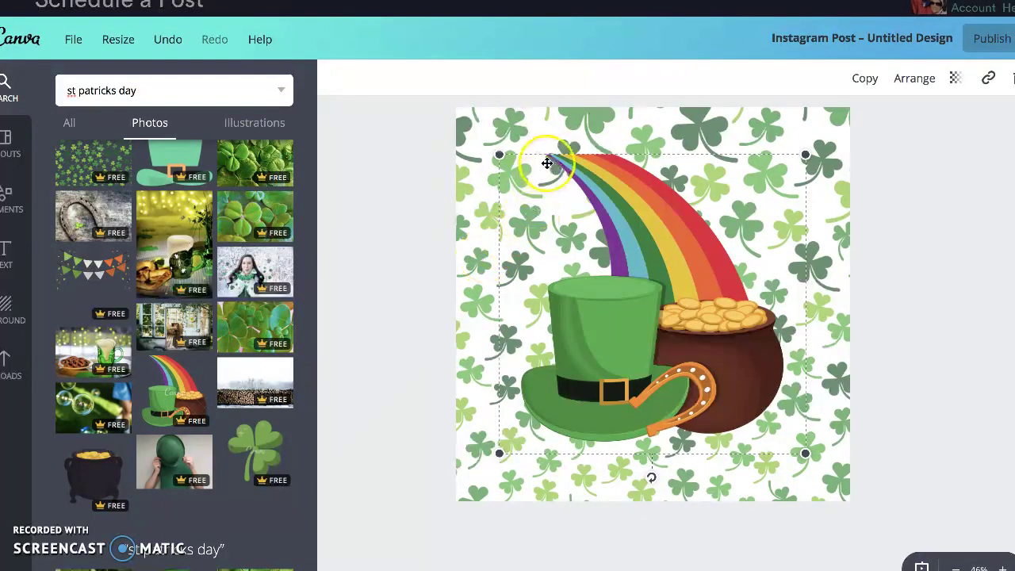
pyautogui.click(420, 204)
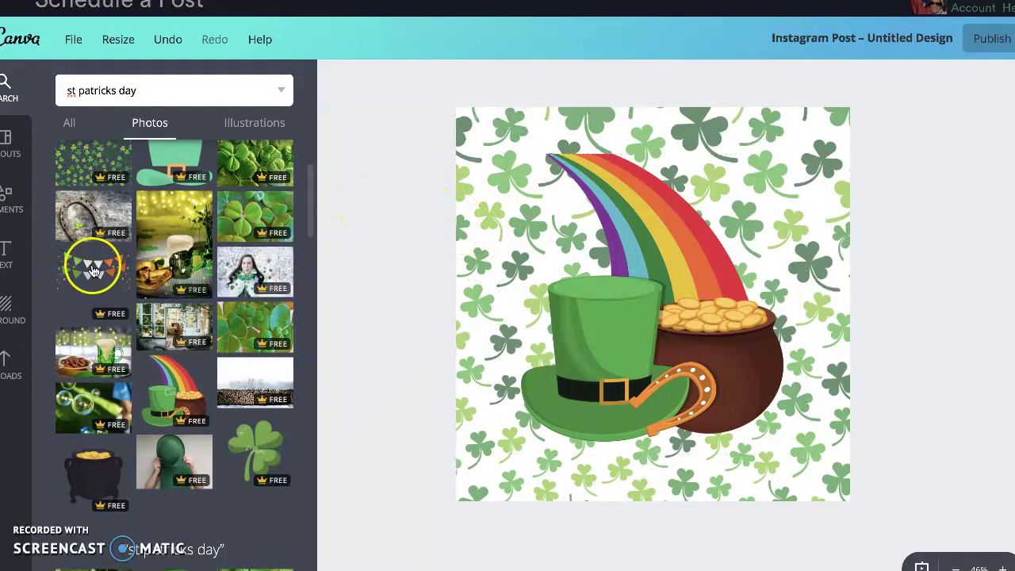
# Step: Add a heading to the design and place it centred above the rainbow illustration
pyautogui.click(5, 250)
pyautogui.click(119, 176)
pyautogui.click(524, 242)
pyautogui.click(652, 321)
pyautogui.moveTo(650, 301); pyautogui.dragTo(639, 114)
# Step: Replace the heading's placeholder text with "Happy St. Patrick's Day"
pyautogui.click(513, 77)
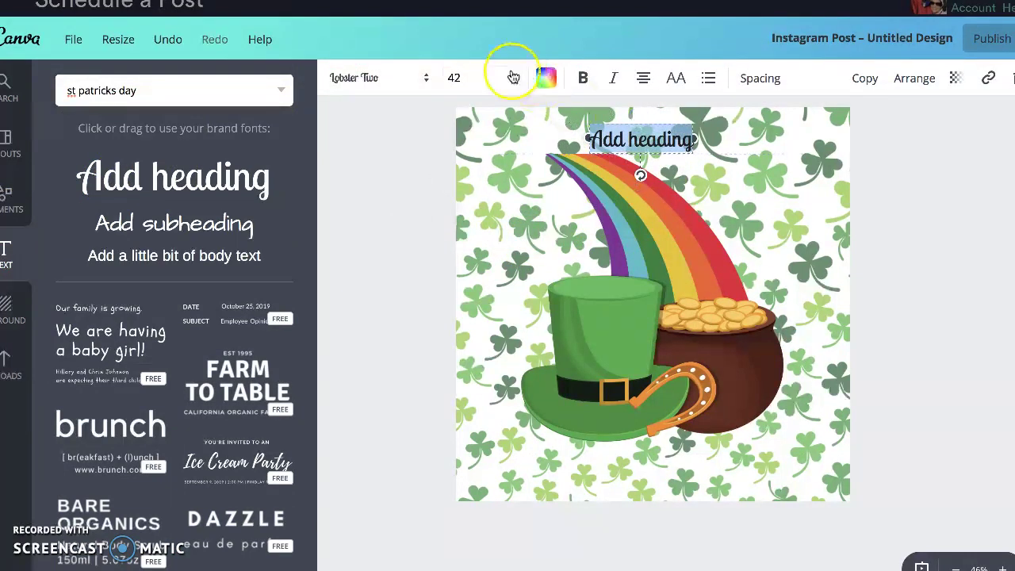
pyautogui.write('Happ')
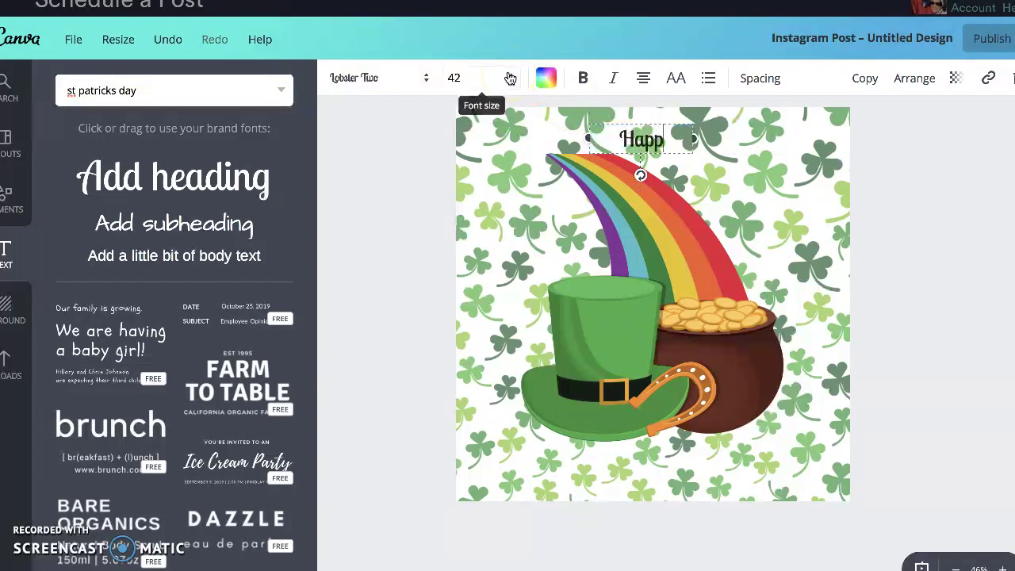
pyautogui.write('y St. Patrick')
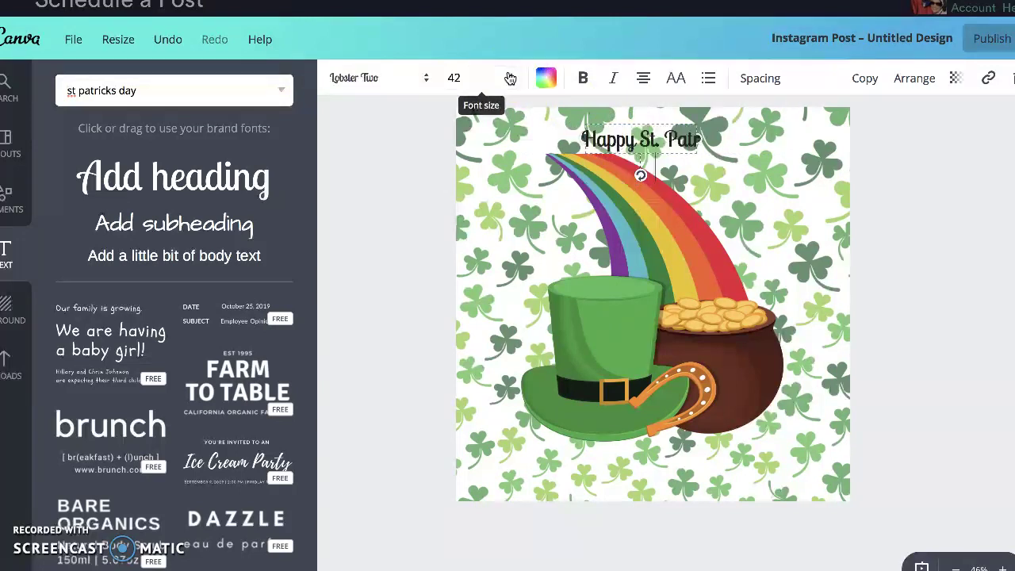
pyautogui.write("'s Day")
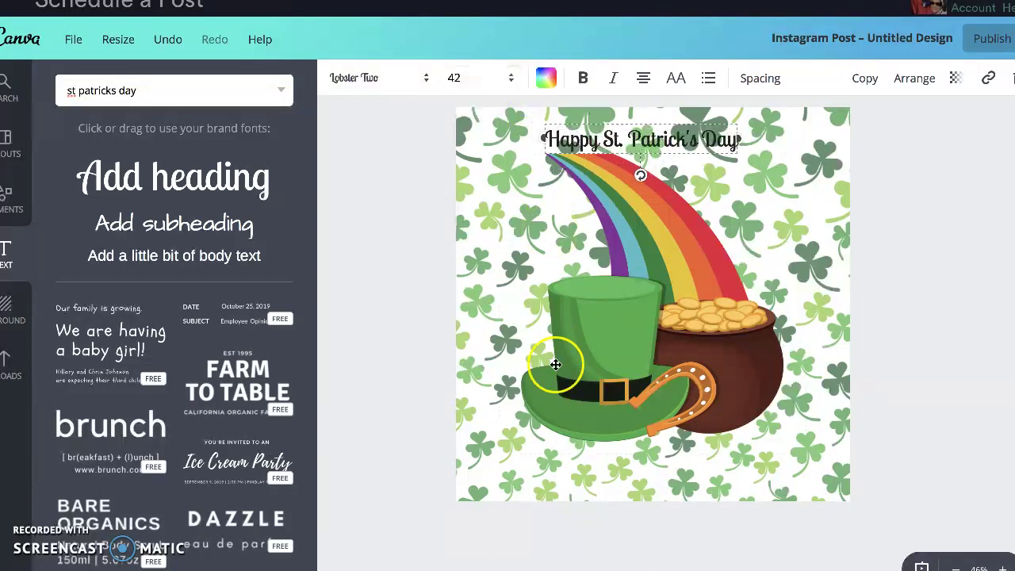
pyautogui.click(624, 459)
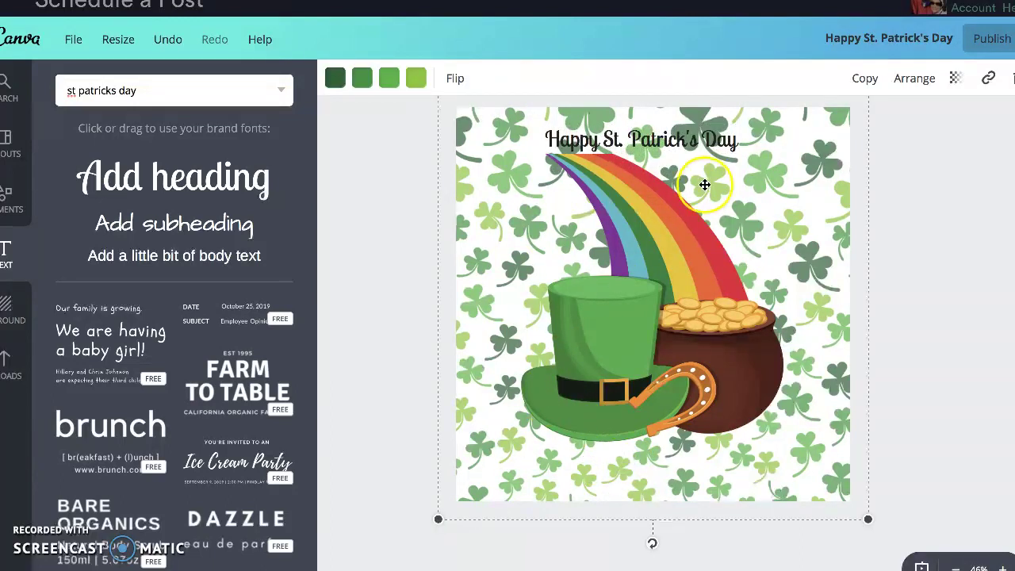
# Step: Add a second heading below the hat and pot of gold reading "Love, Your Bag Lady"
pyautogui.click(166, 182)
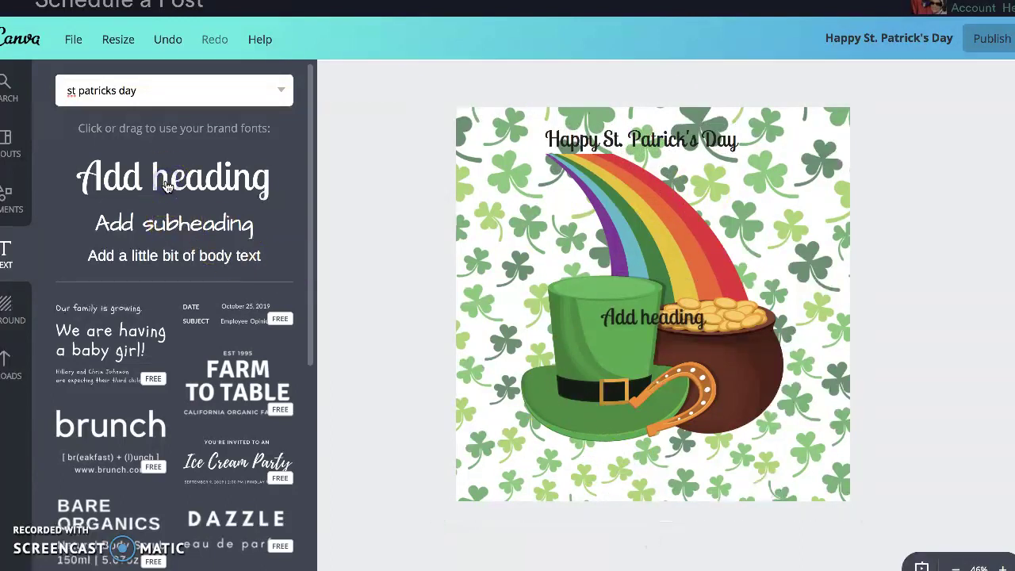
pyautogui.moveTo(653, 335); pyautogui.dragTo(652, 444)
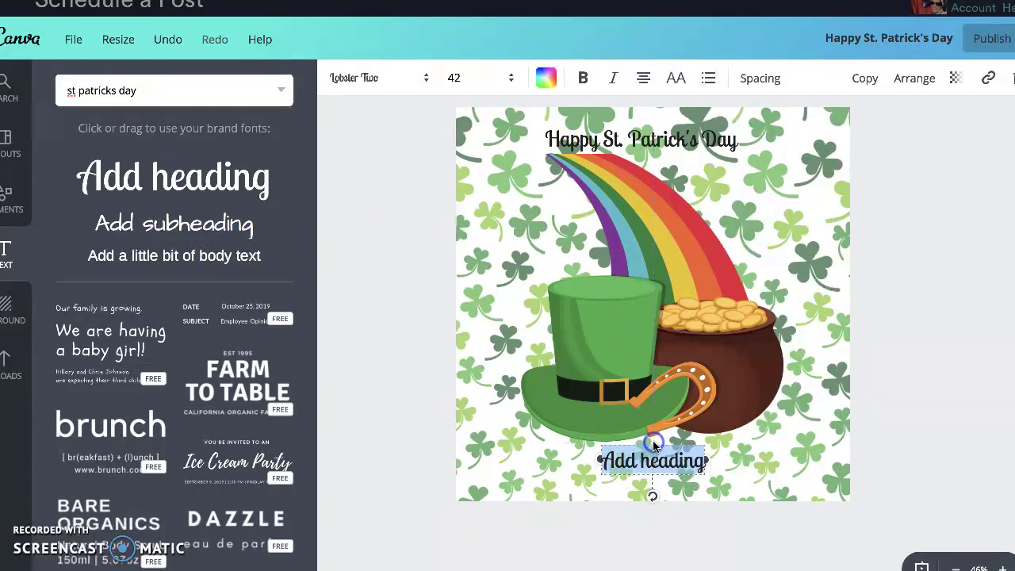
pyautogui.write('Lo')
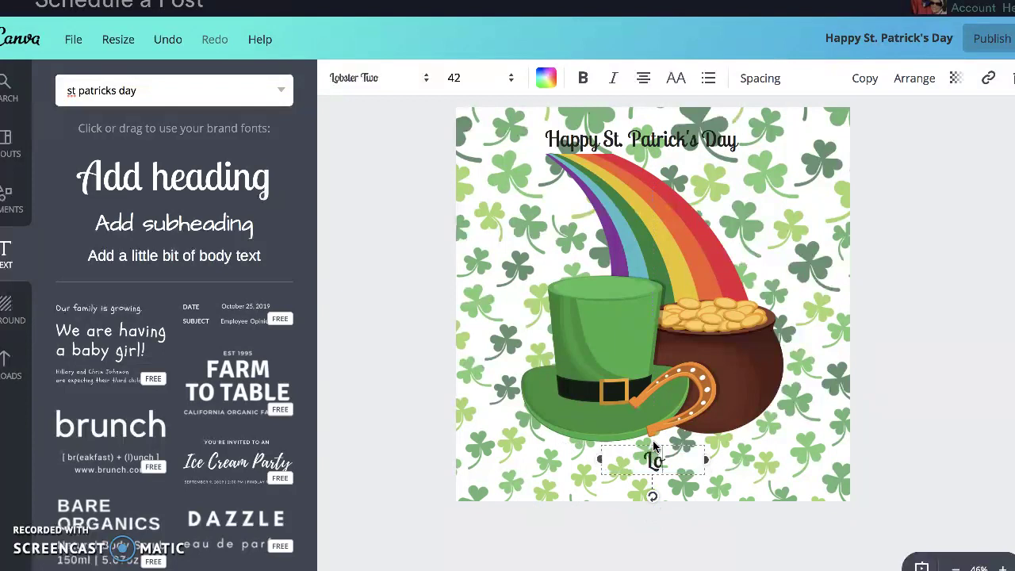
pyautogui.write('ve, Your Bag Lady')
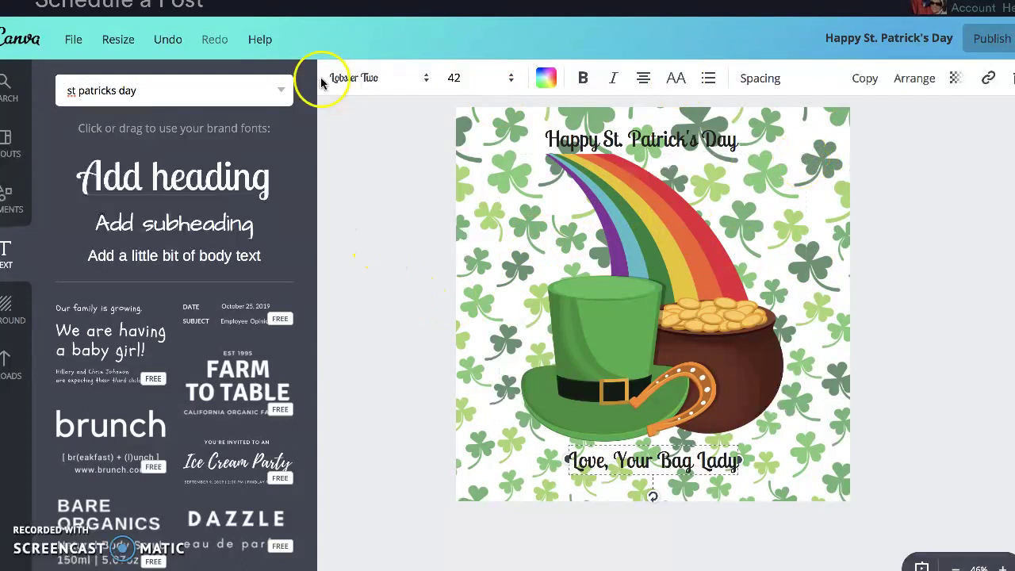
# Step: Save the finished St. Patrick's Day design and publish it
pyautogui.click(73, 39)
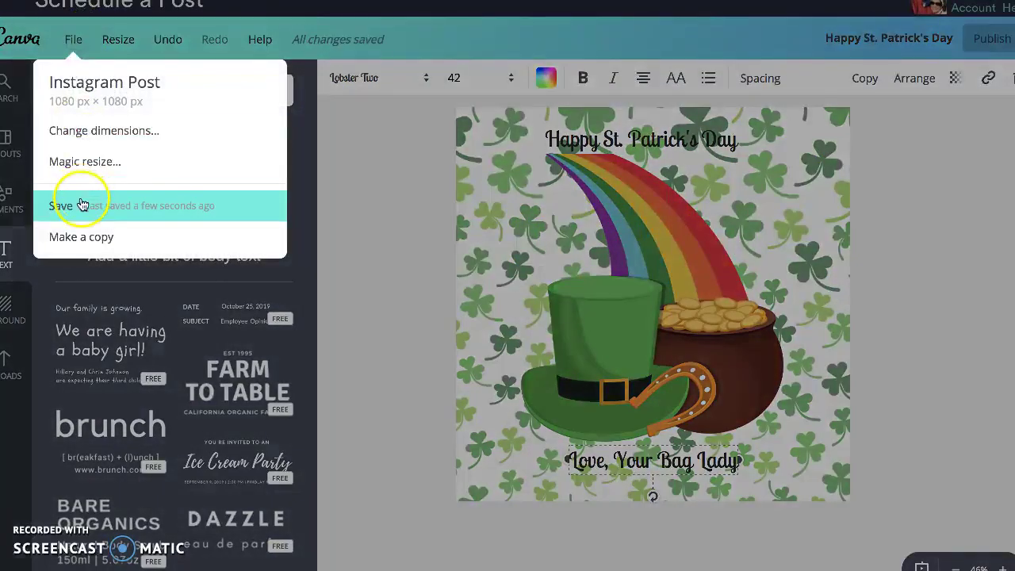
pyautogui.click(80, 204)
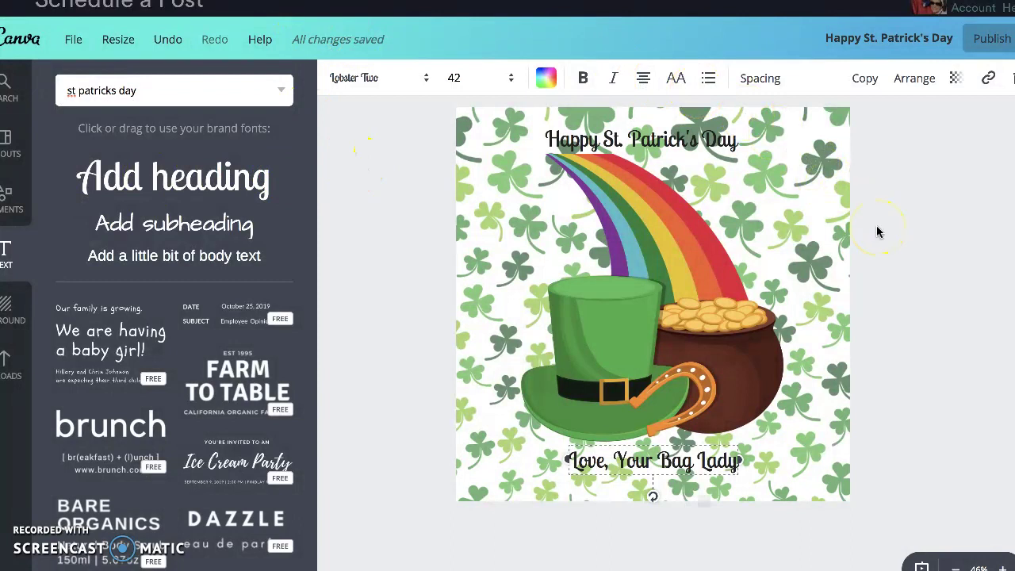
pyautogui.click(1000, 42)
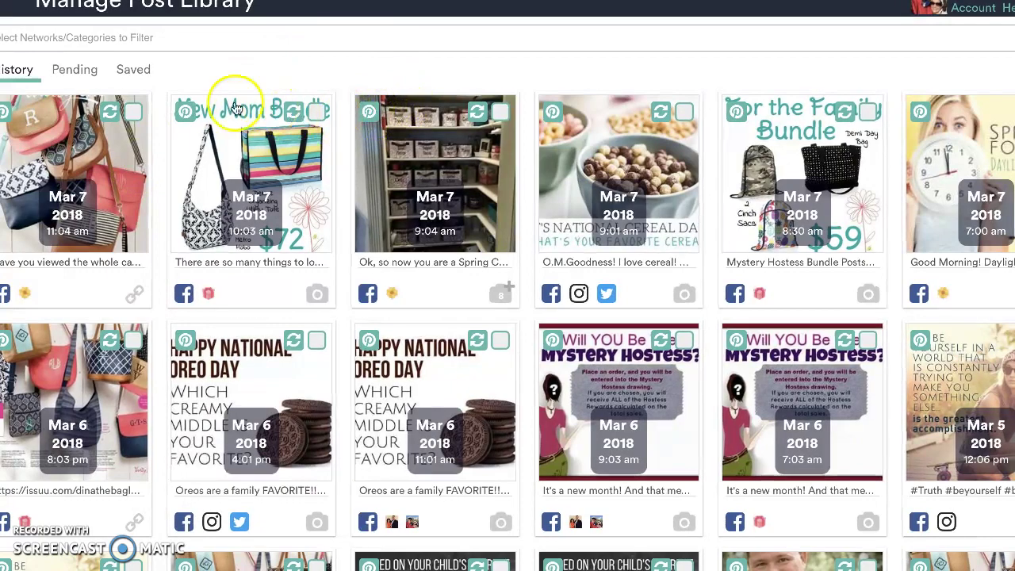
# Step: Look through the history of past posts in the post library, checking their dates and networks
pyautogui.scroll(-10, 310, 416)
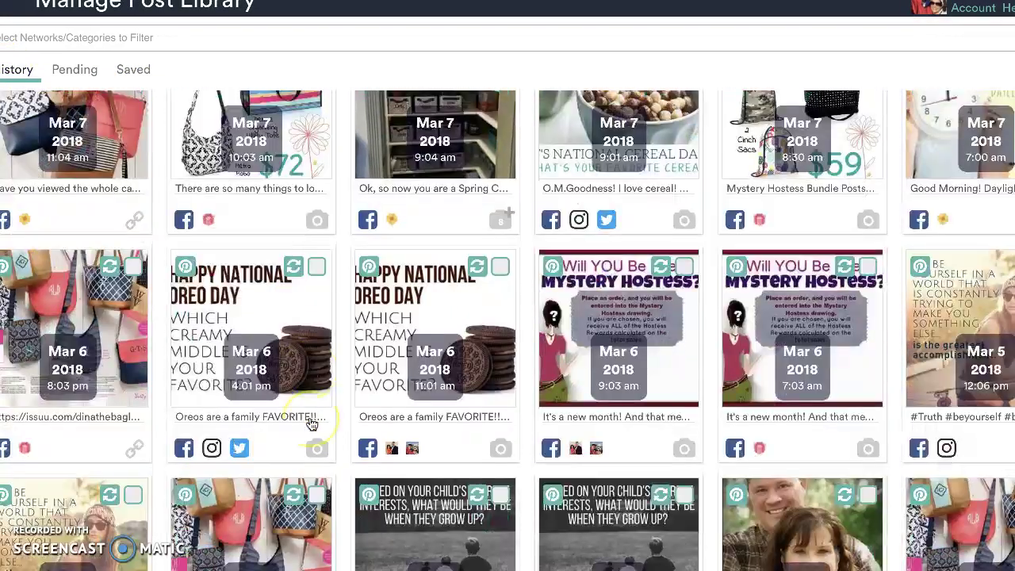
pyautogui.scroll(-10, 310, 426)
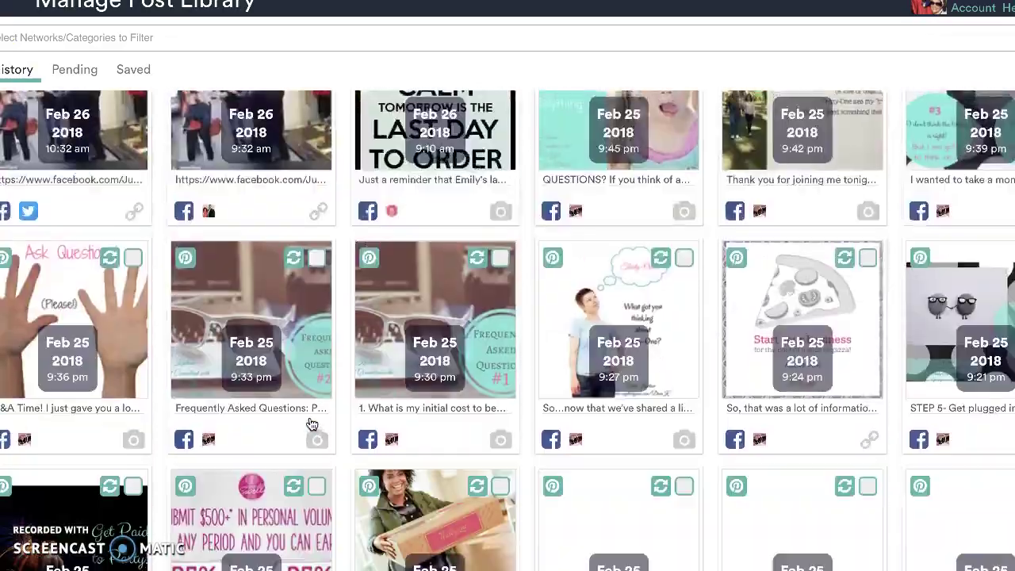
pyautogui.scroll(-10, 312, 425)
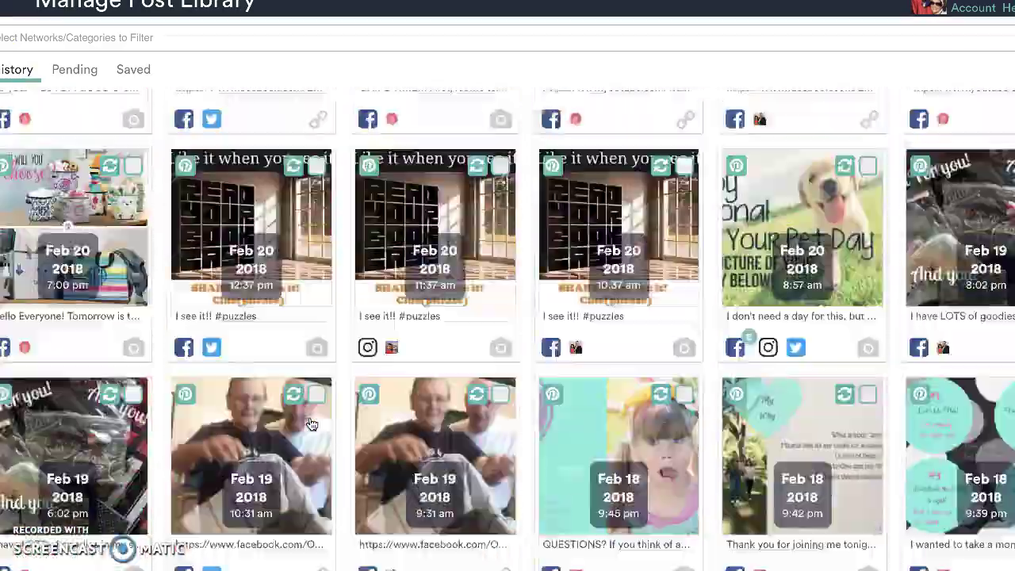
pyautogui.scroll(-3, 312, 425)
pyautogui.scroll(10, 312, 425)
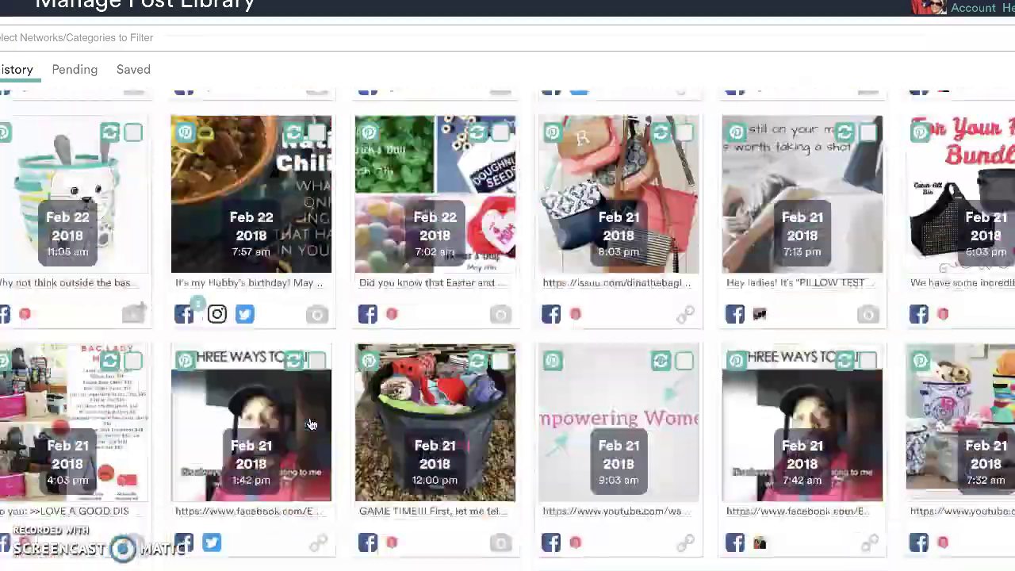
pyautogui.scroll(15, 312, 425)
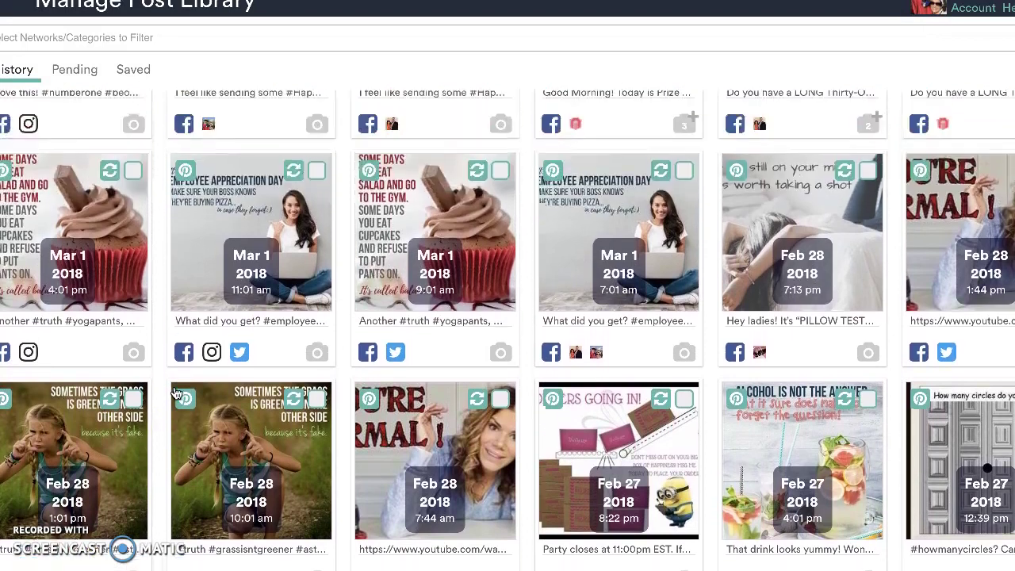
pyautogui.scroll(-1, 176, 394)
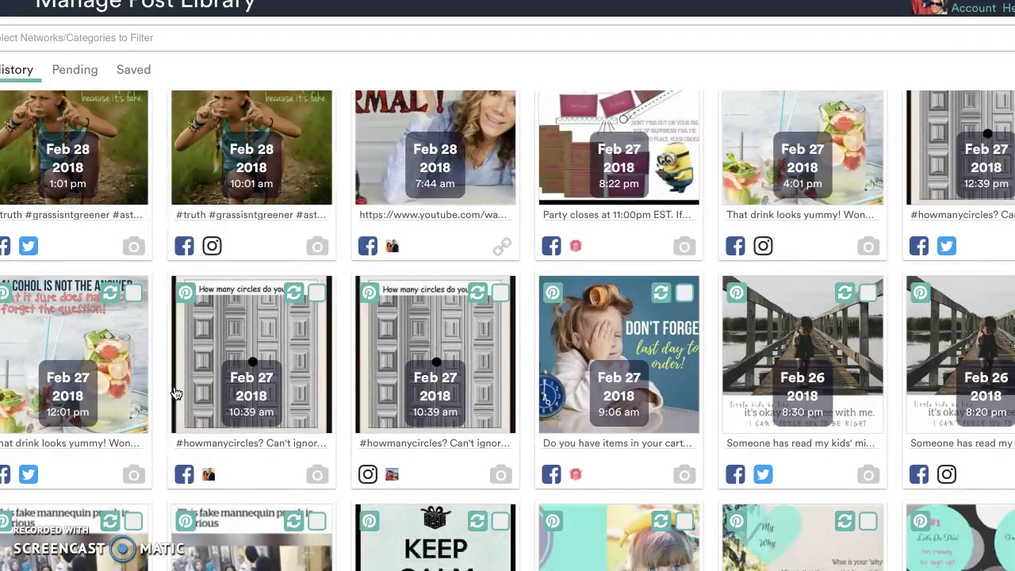
pyautogui.scroll(-3, 176, 394)
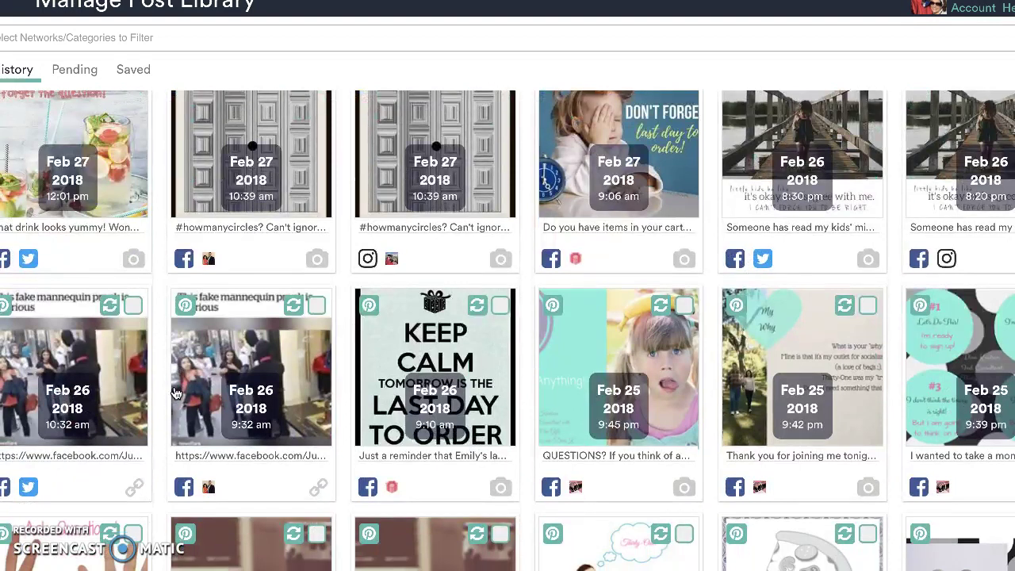
pyautogui.scroll(9, 176, 393)
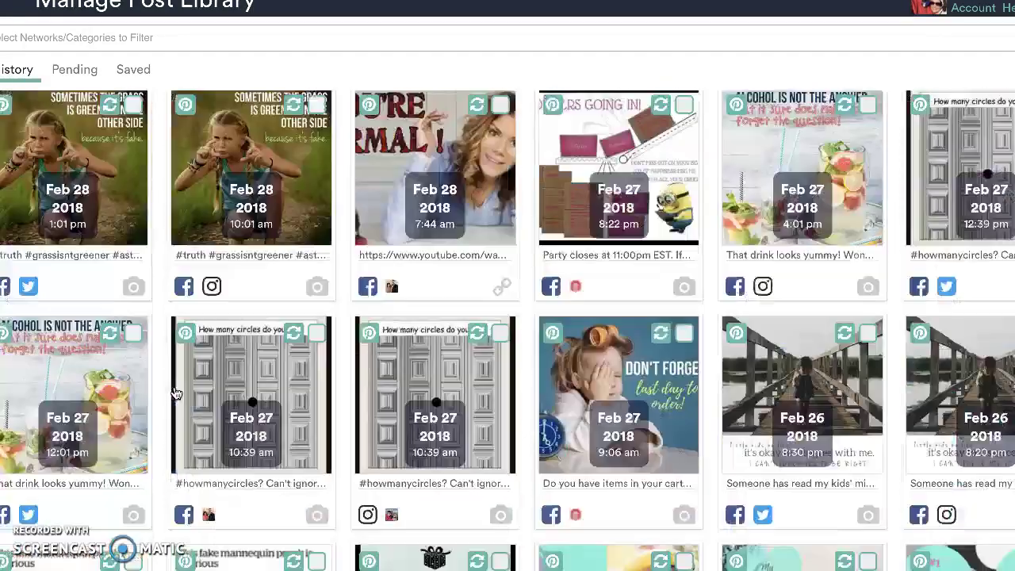
# Step: Filter the post history by the Bag Lady group and browse its posts back to late February
pyautogui.click(68, 39)
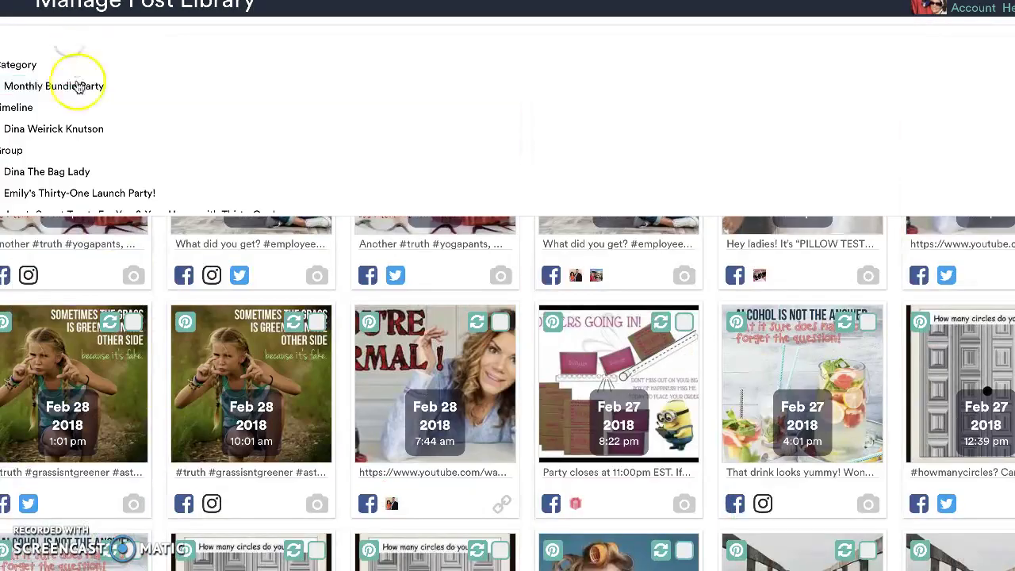
pyautogui.click(79, 171)
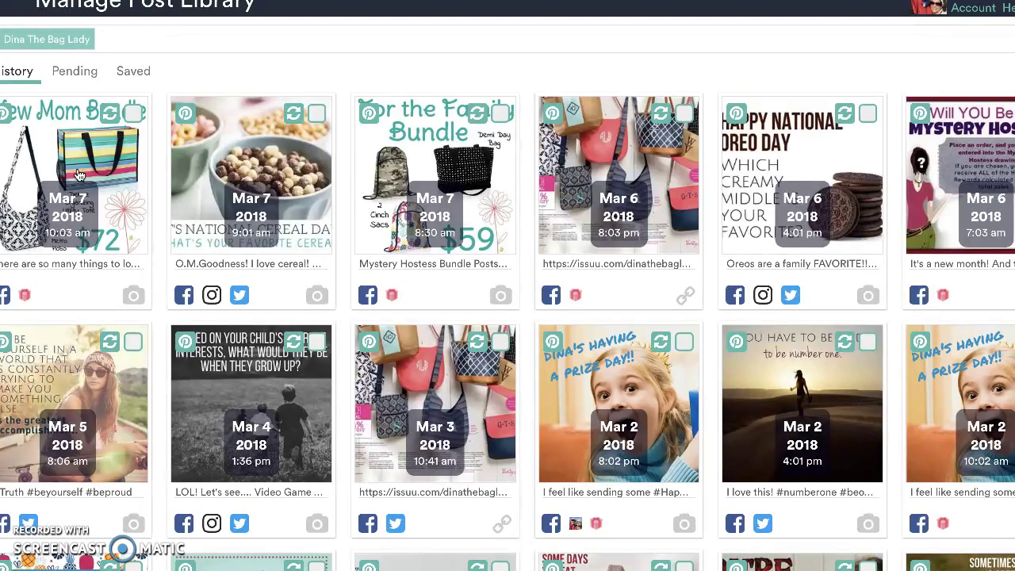
pyautogui.scroll(-9, 78, 171)
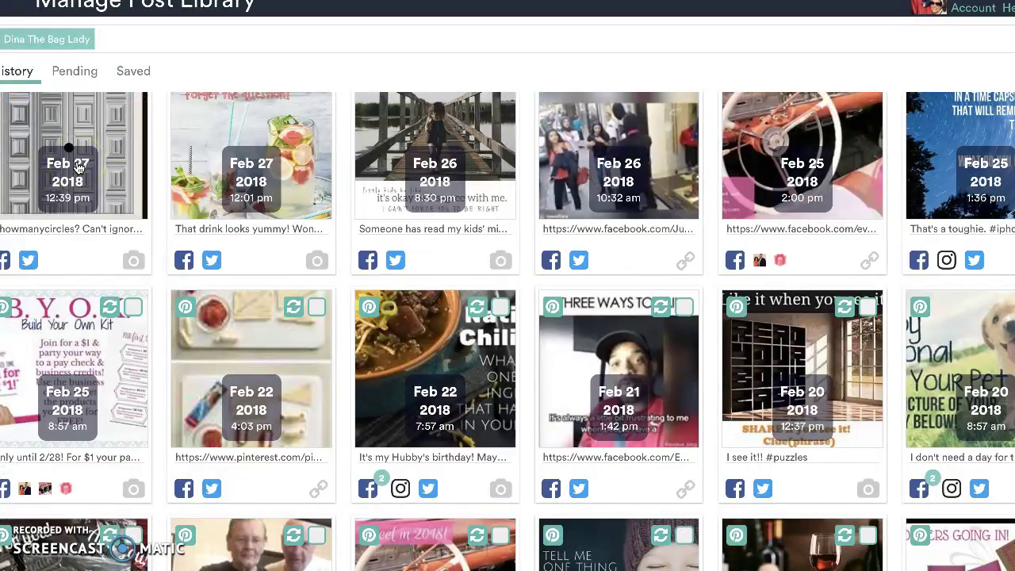
pyautogui.scroll(1, 78, 168)
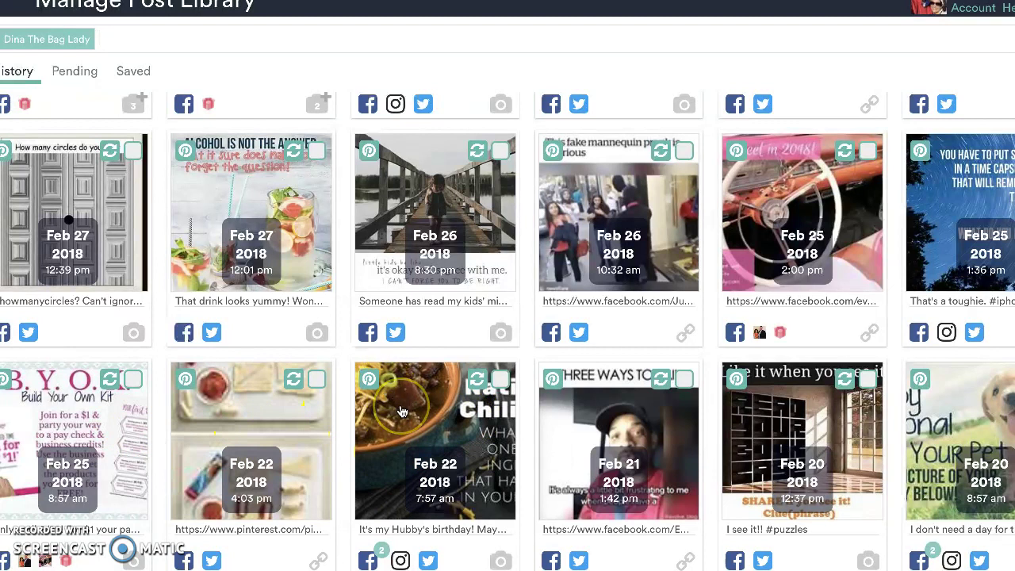
# Step: Start a Pinterest pin from the National Chili Day post and copy the web address of the Facebook business page
pyautogui.click(369, 378)
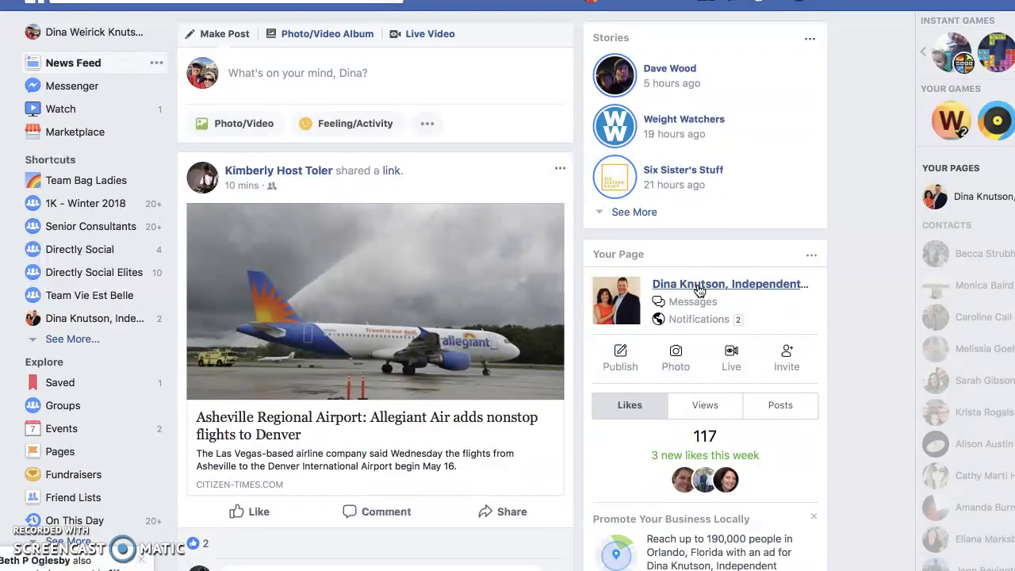
pyautogui.click(698, 290)
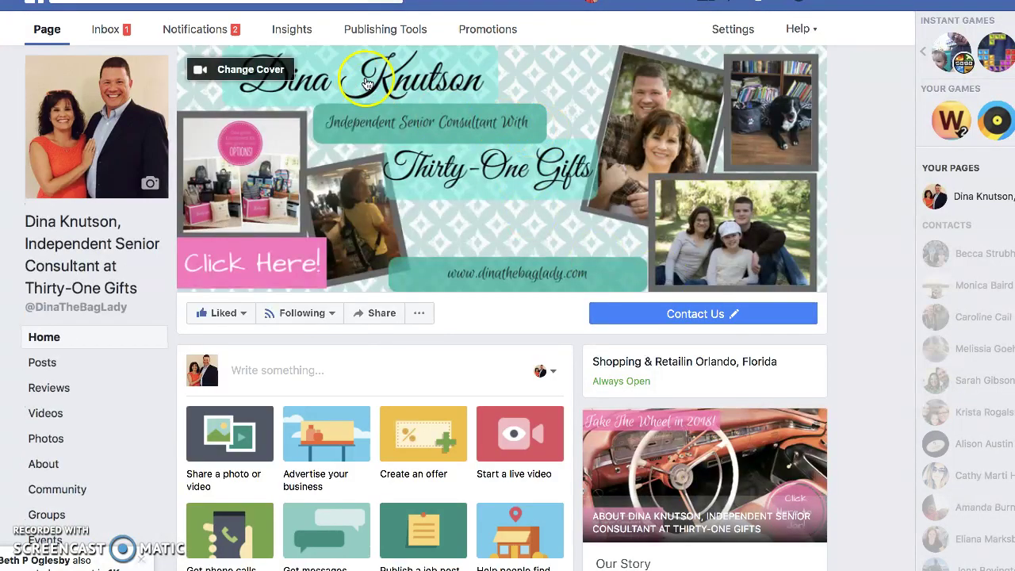
pyautogui.click(475, 1)
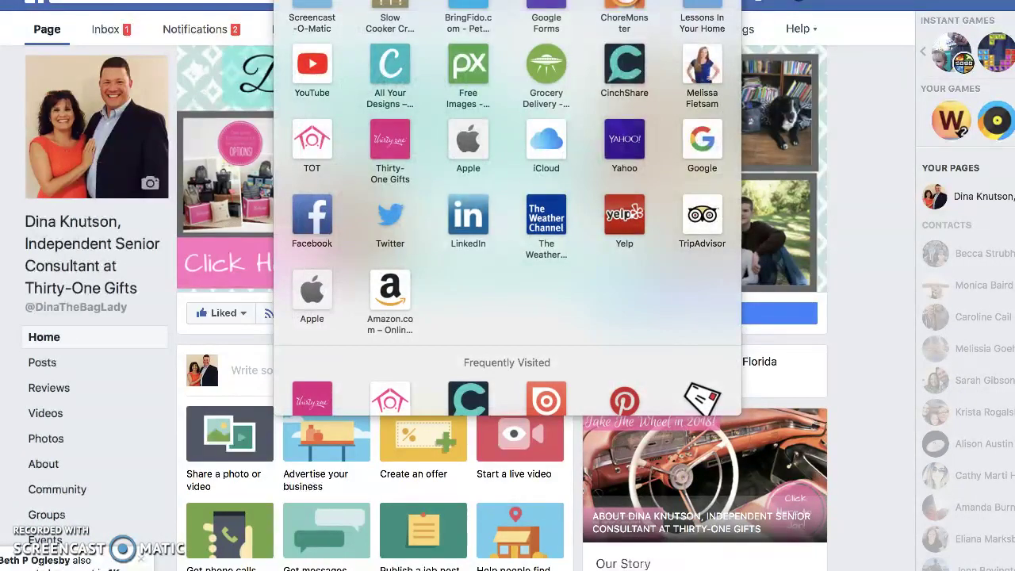
pyautogui.rightClick(470, 0)
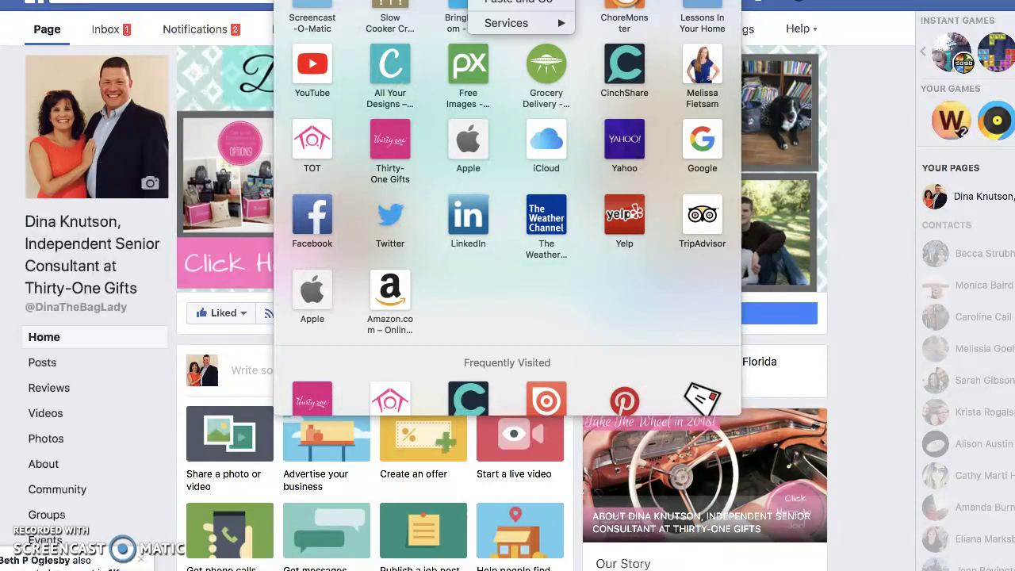
pyautogui.click(498, 0)
pyautogui.click(508, 0)
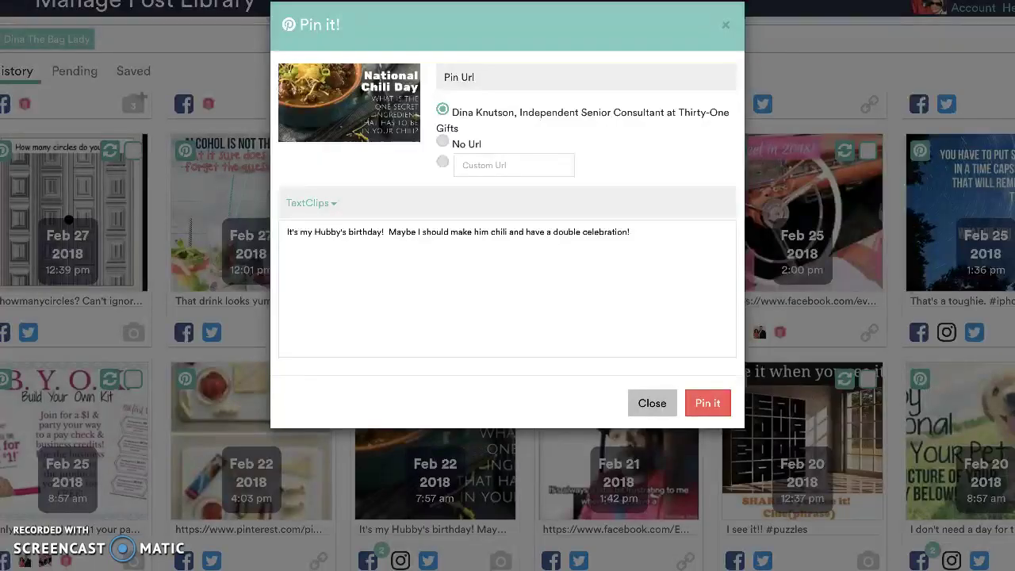
# Step: Give the pin a custom URL by pasting the copied Facebook page address
pyautogui.click(507, 164)
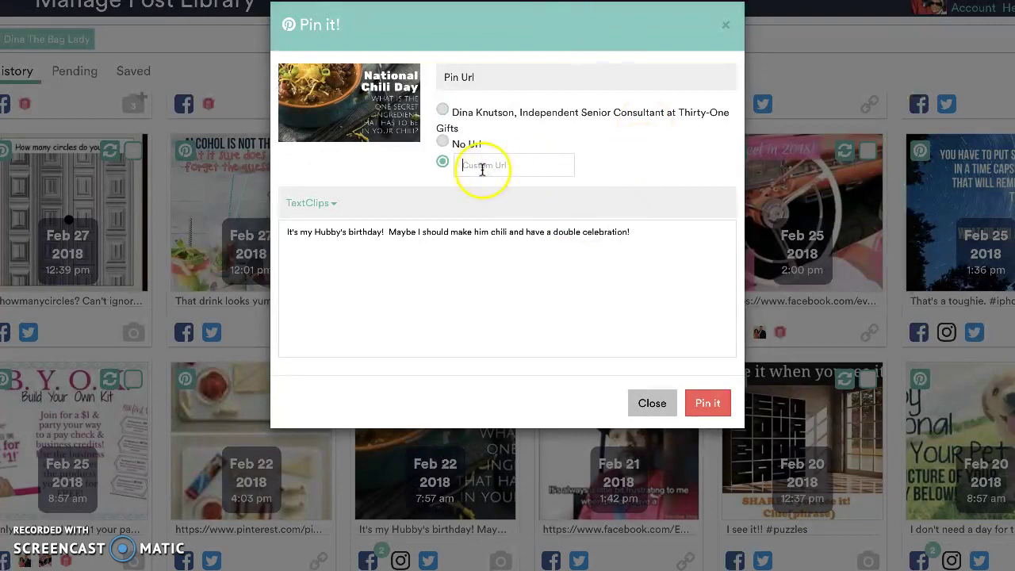
pyautogui.rightClick(481, 166)
pyautogui.click(513, 208)
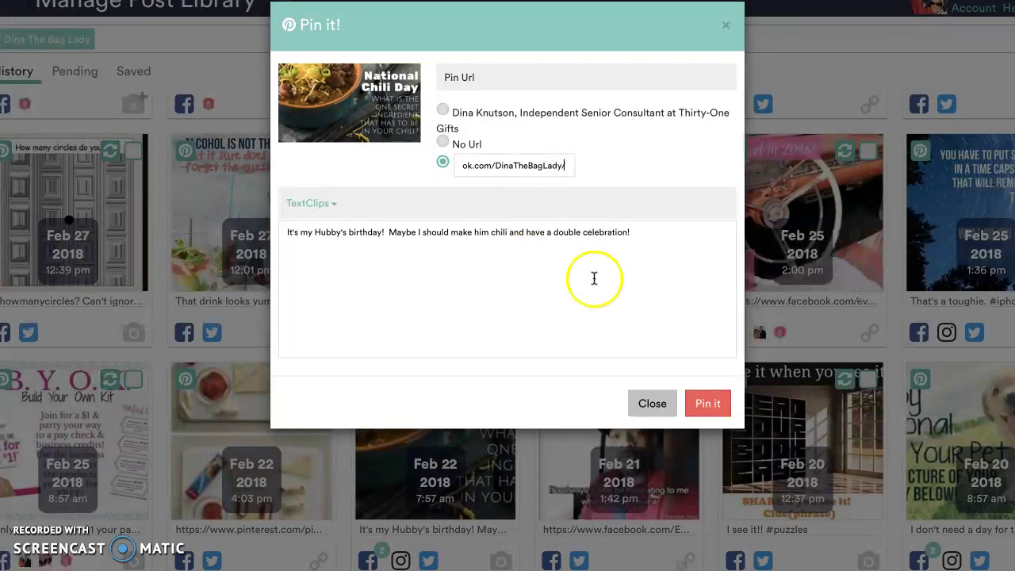
# Step: Pin the National Chili Day post to the Engage board on Pinterest and close the pin dialogs
pyautogui.click(704, 401)
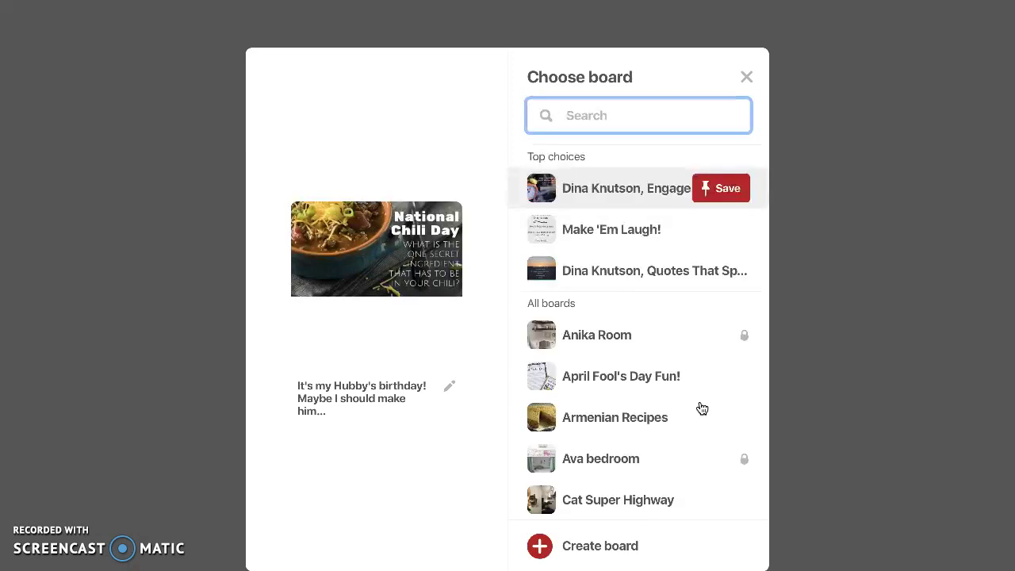
pyautogui.click(695, 192)
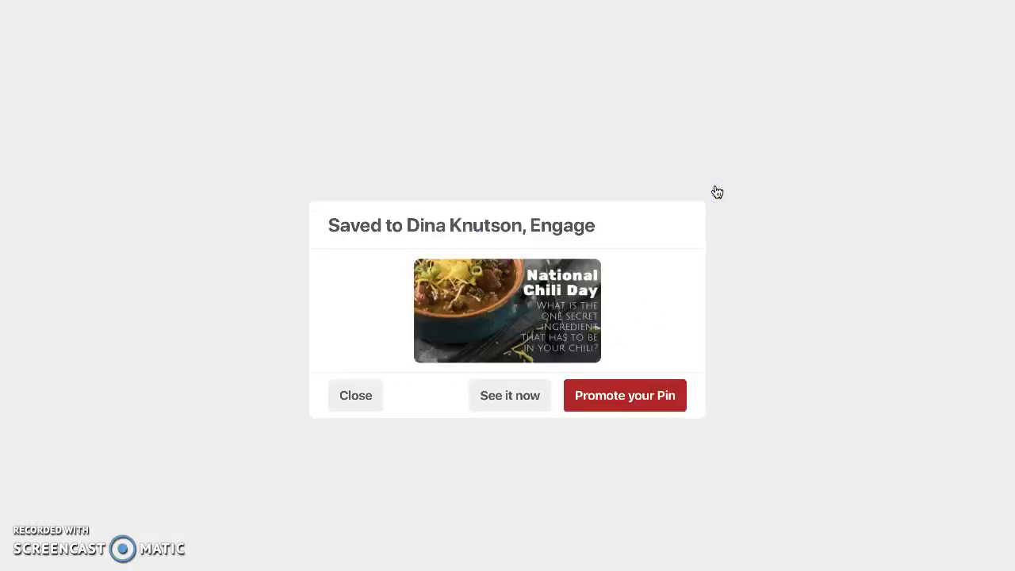
pyautogui.click(351, 395)
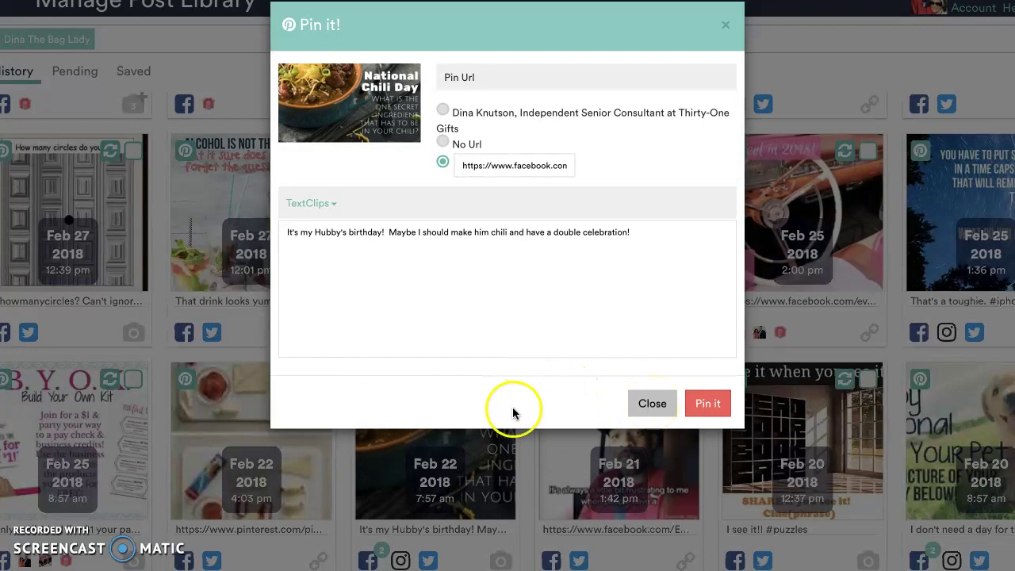
pyautogui.click(650, 408)
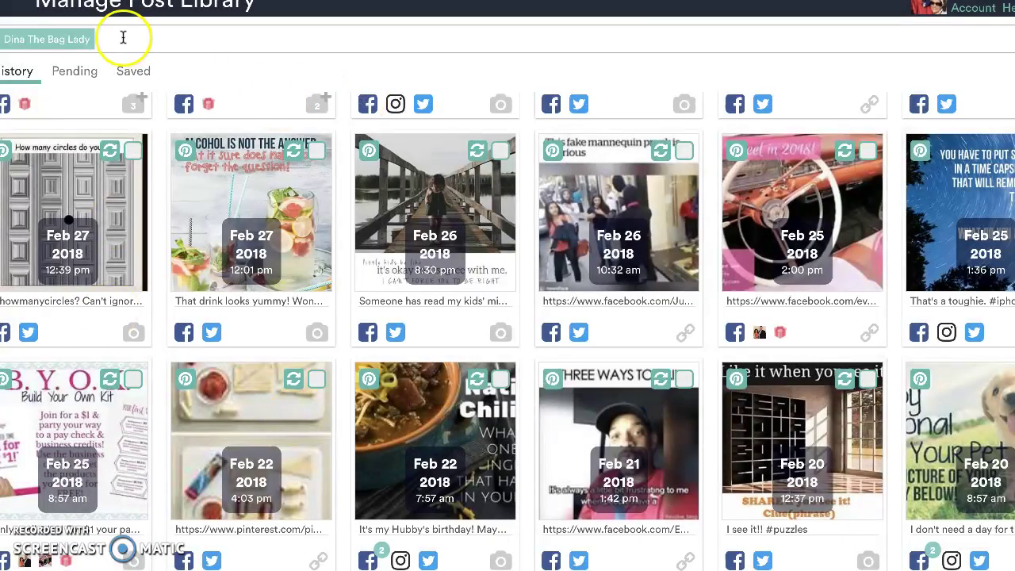